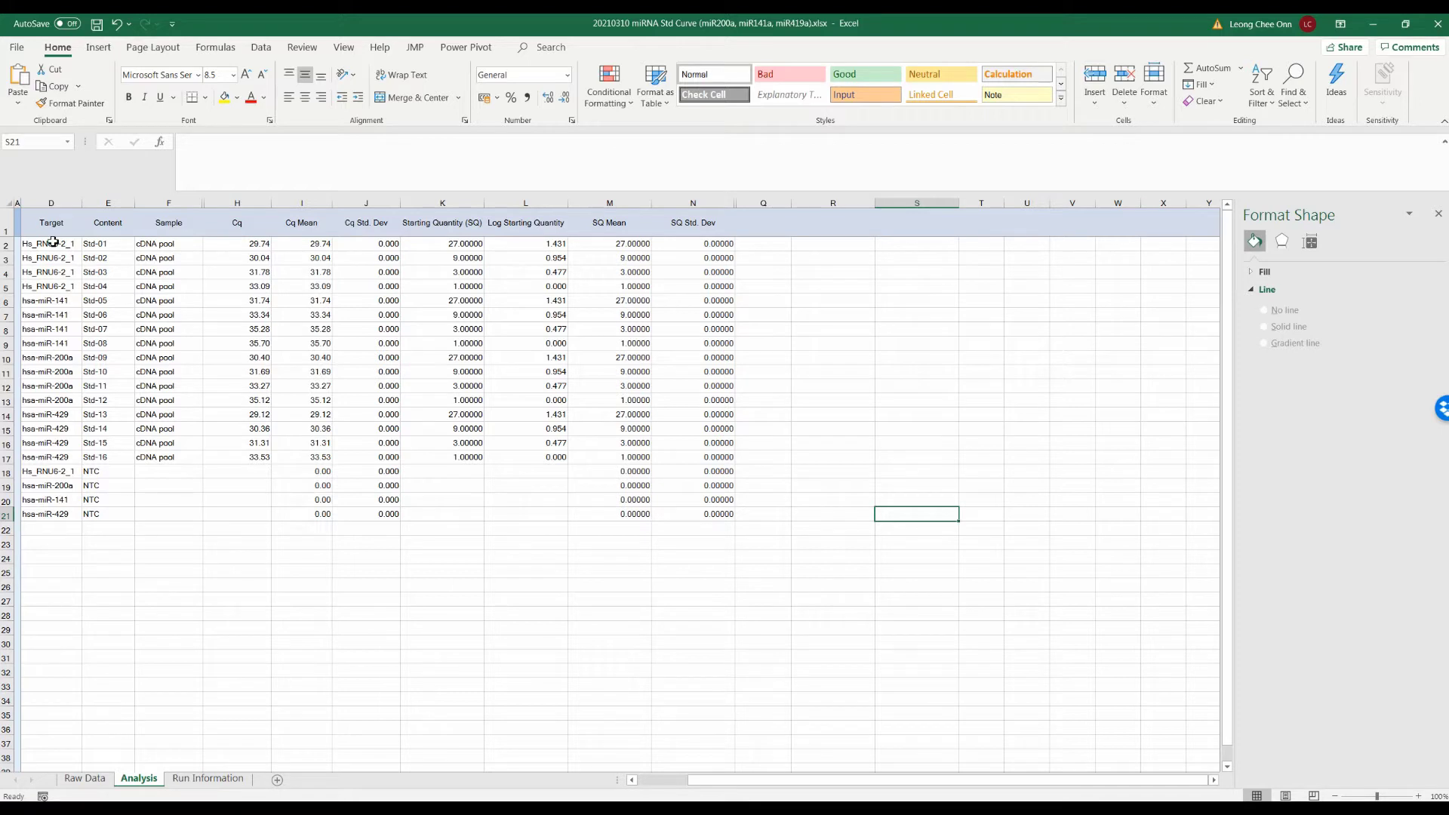
pyautogui.moveTo(54, 241); pyautogui.dragTo(29, 509)
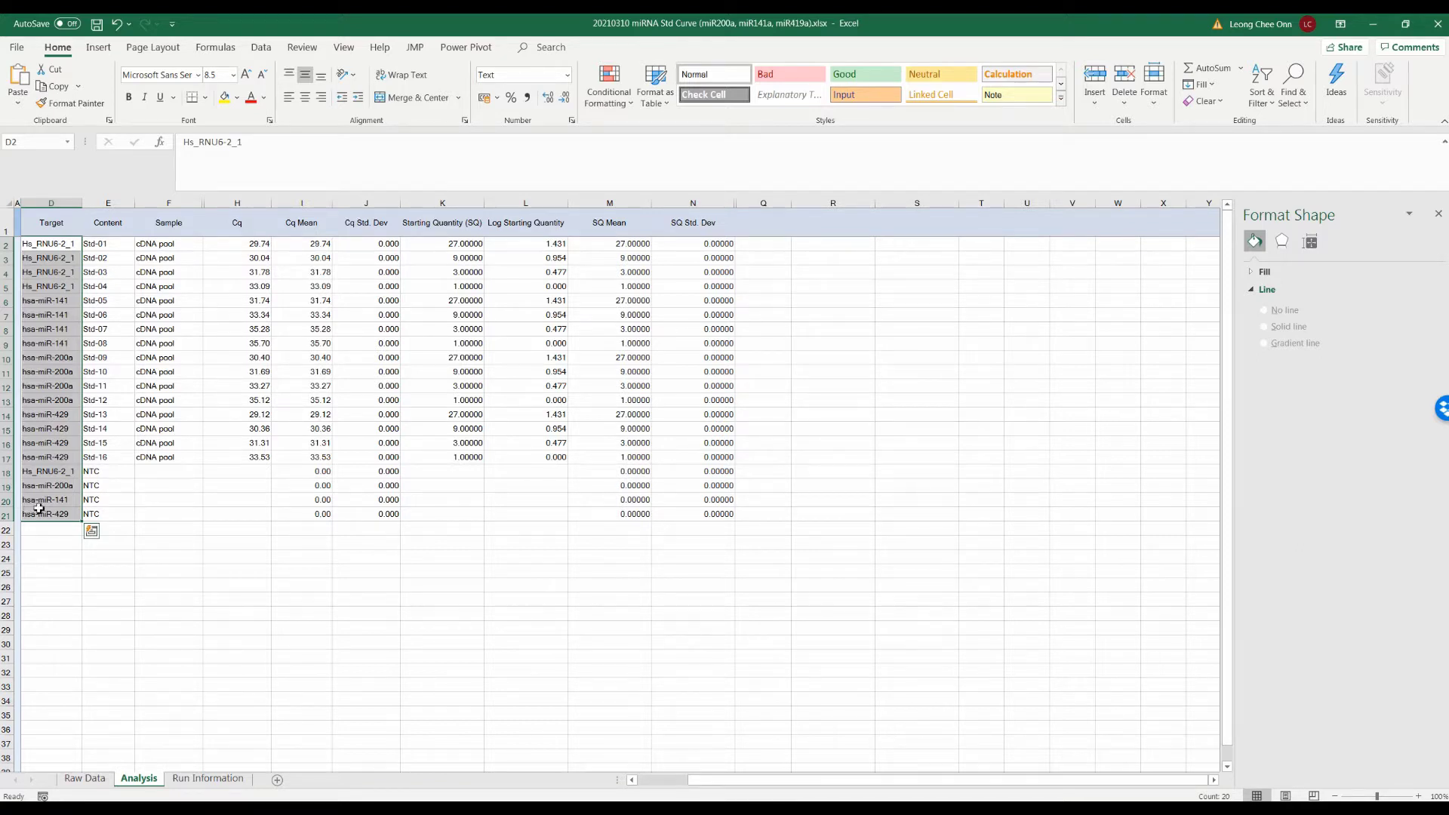
pyautogui.moveTo(259, 243); pyautogui.dragTo(256, 455)
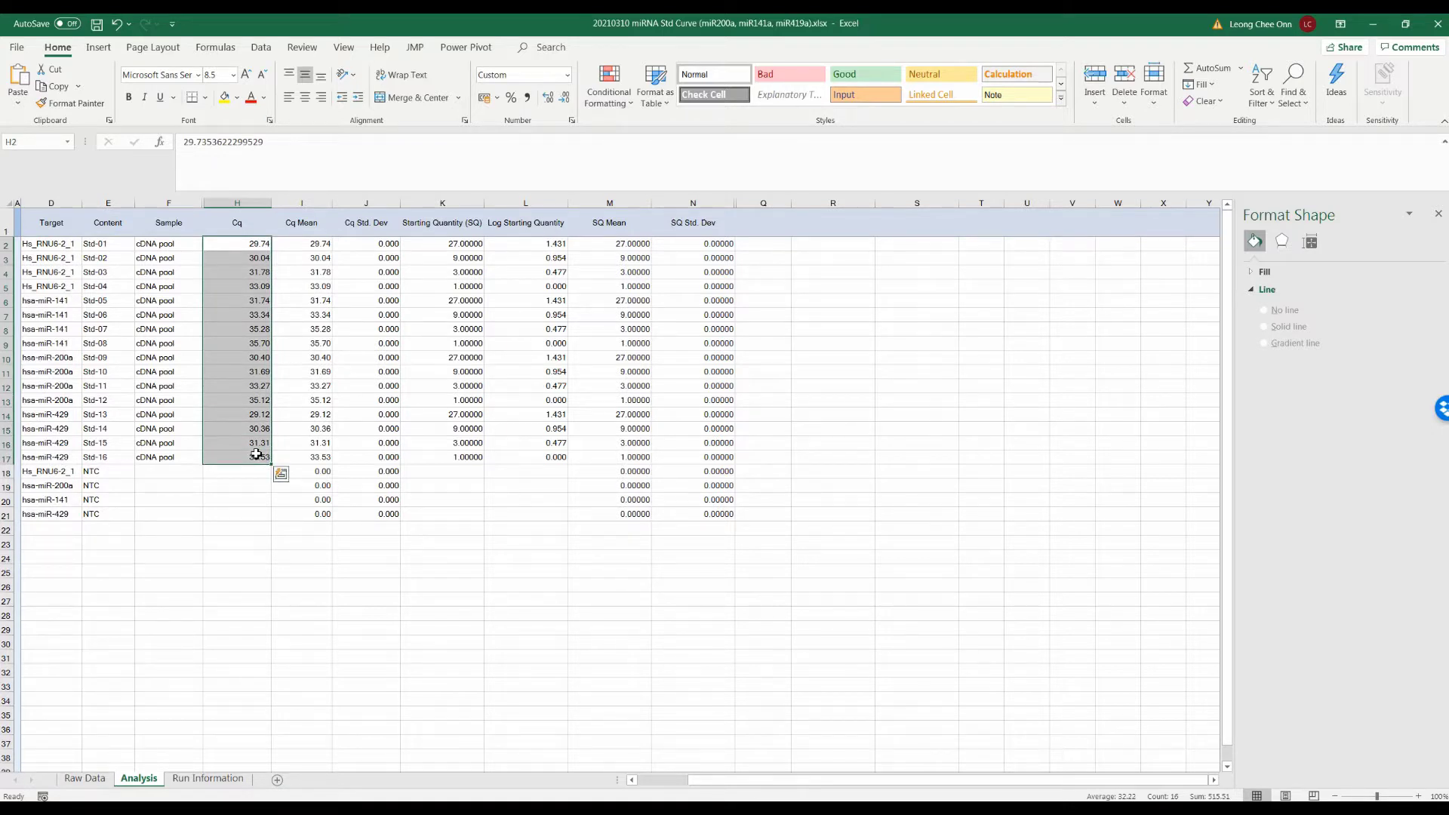
pyautogui.moveTo(466, 249); pyautogui.dragTo(465, 456)
pyautogui.click(465, 457)
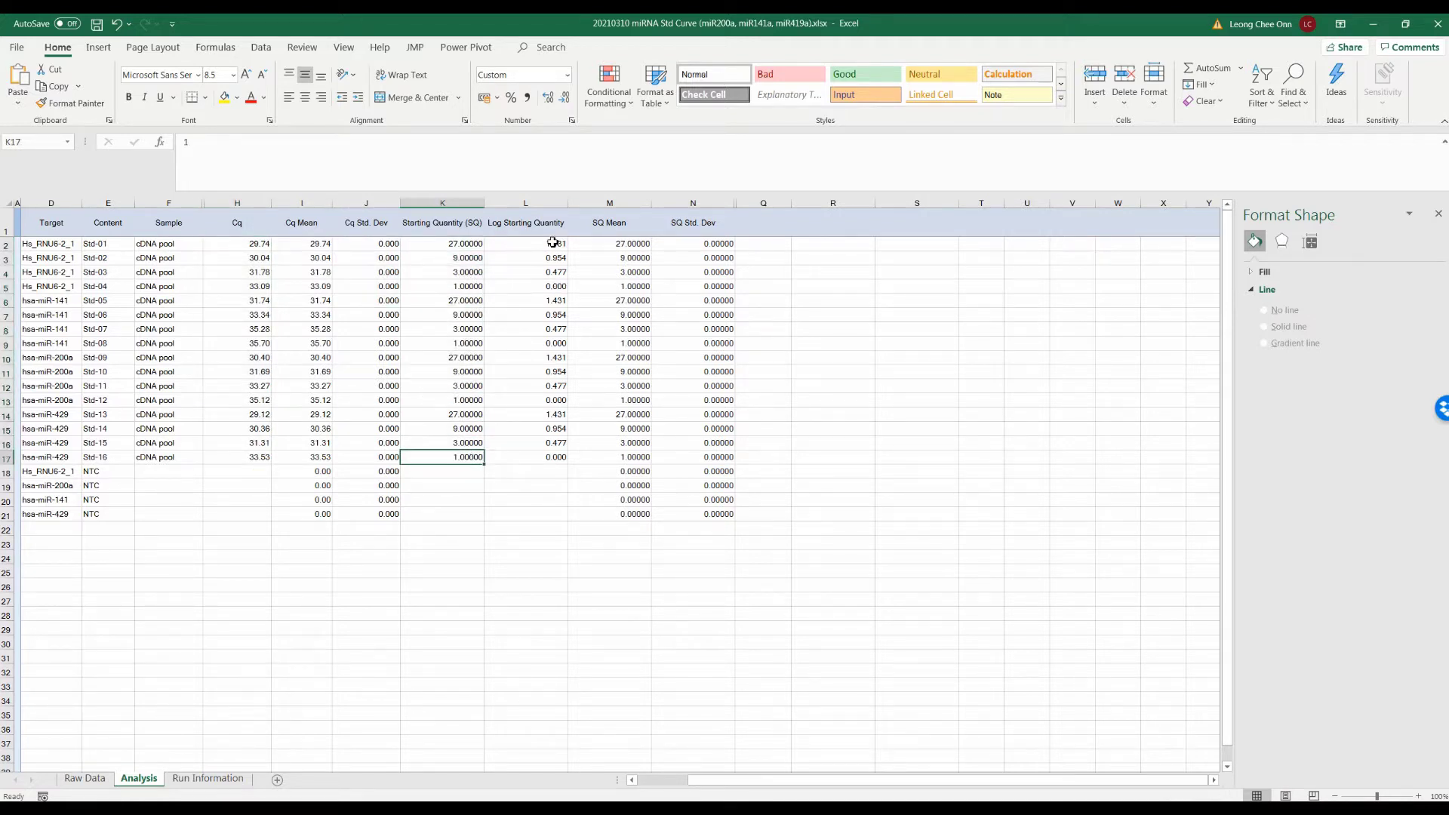
pyautogui.moveTo(553, 243); pyautogui.dragTo(541, 455)
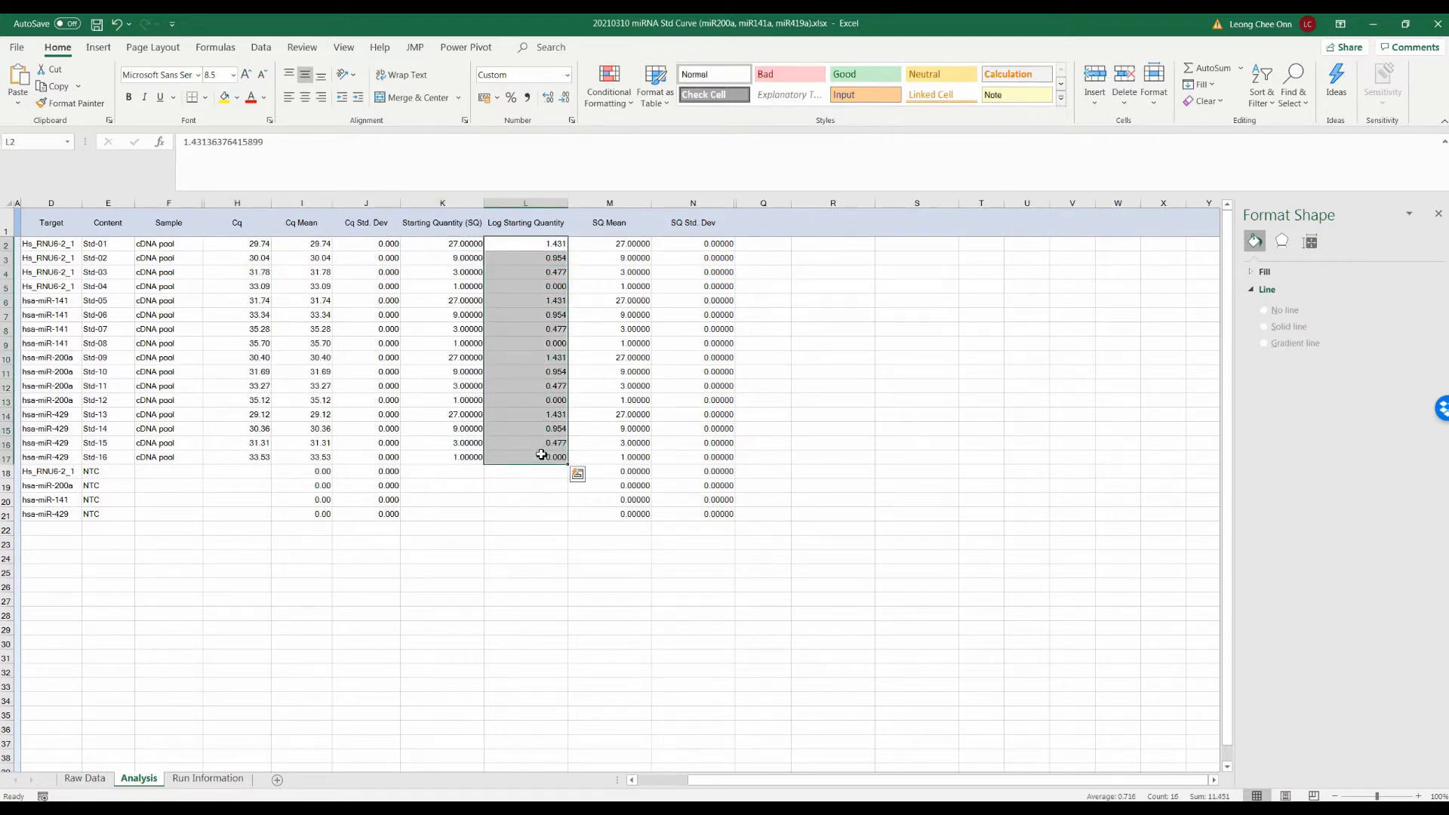
# Insert an empty scatter chart and place it to the right of the table
pyautogui.click(809, 243)
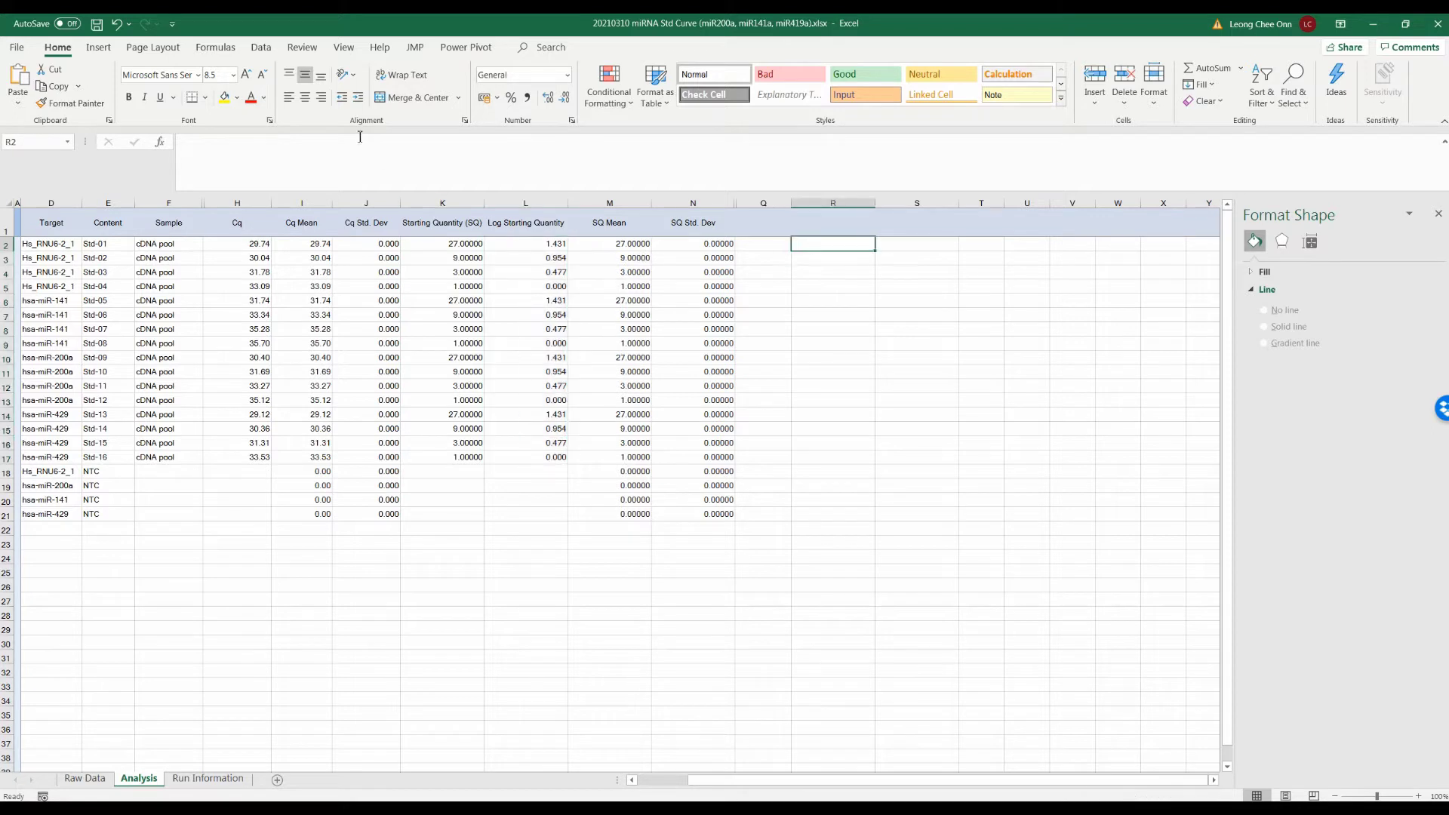
pyautogui.click(98, 47)
pyautogui.click(689, 101)
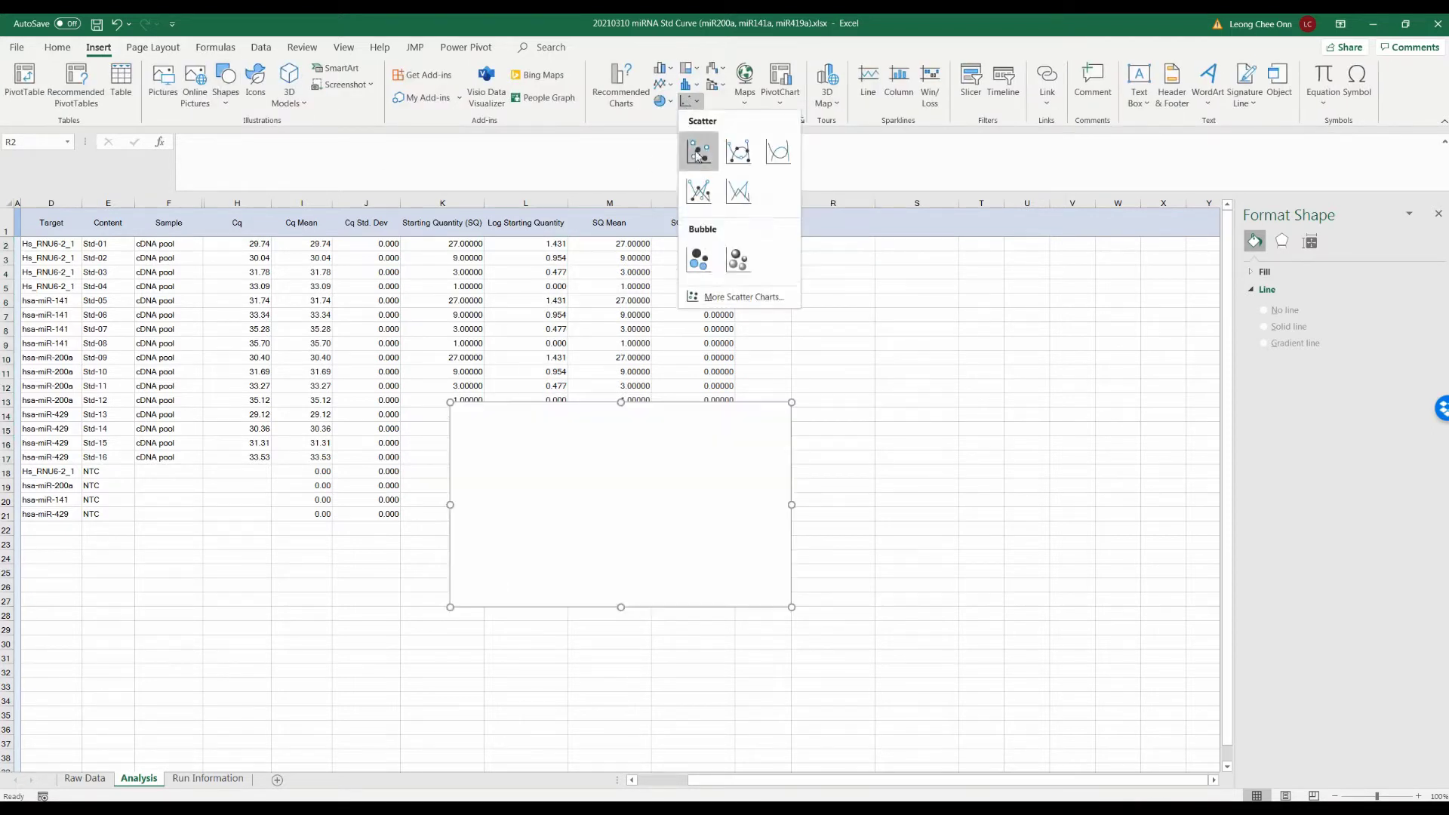
pyautogui.click(698, 150)
pyautogui.moveTo(715, 404); pyautogui.dragTo(1051, 236)
# Add a chart series with log starting quantity L2:L5 as X and Cq H2:H5 as Y
pyautogui.click(721, 99)
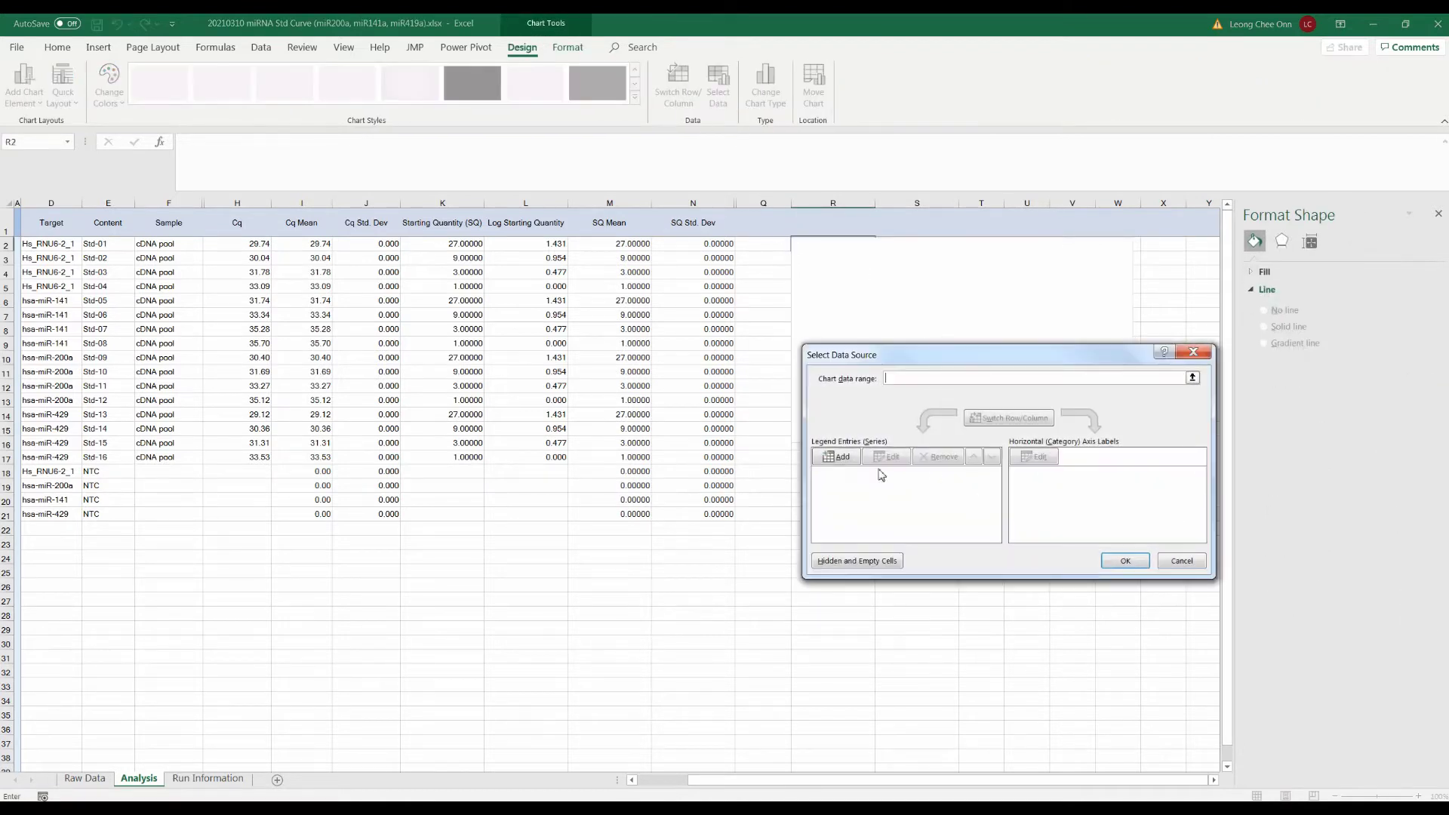
pyautogui.click(834, 457)
pyautogui.click(1039, 464)
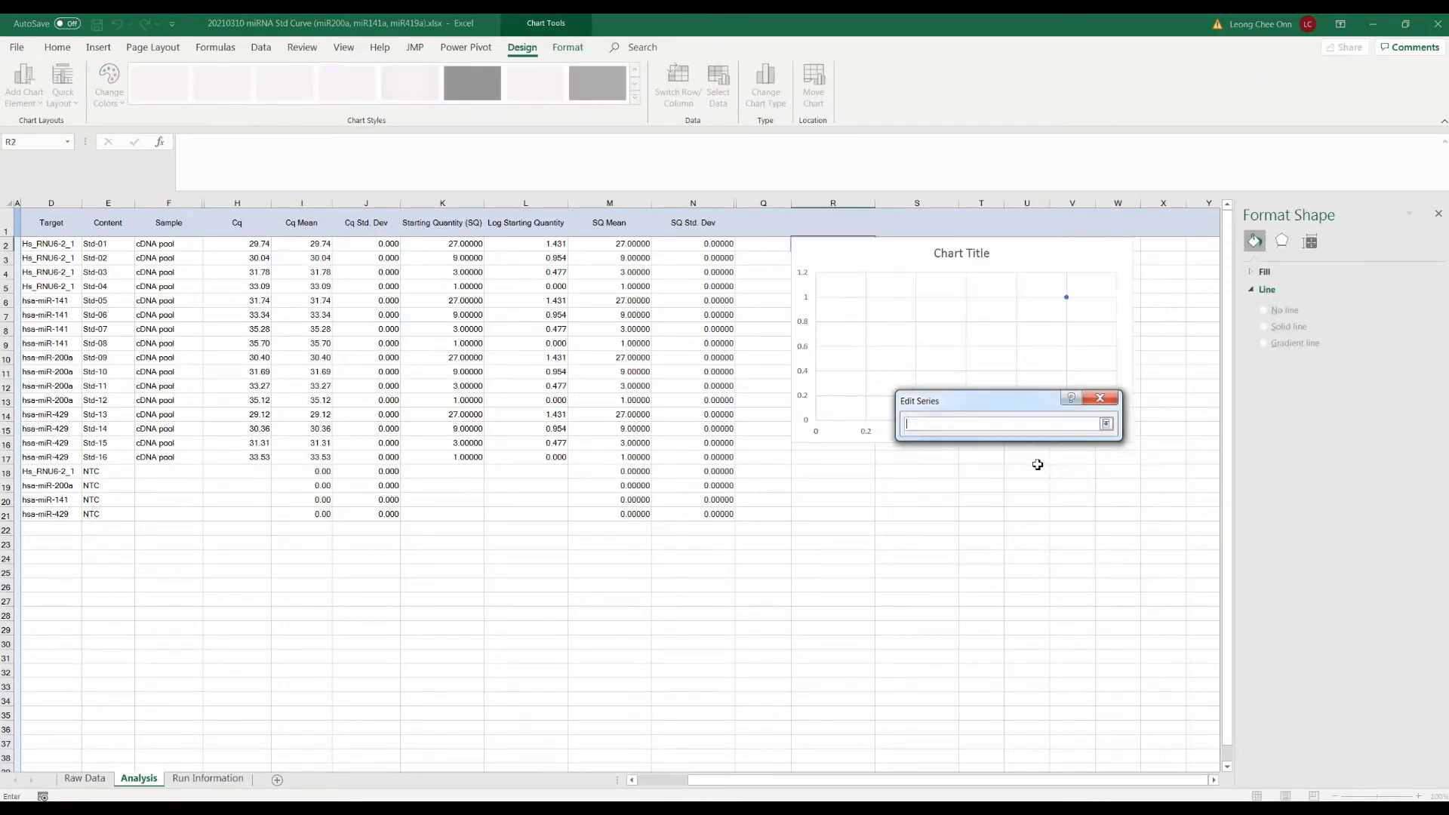
pyautogui.moveTo(552, 253); pyautogui.dragTo(553, 288)
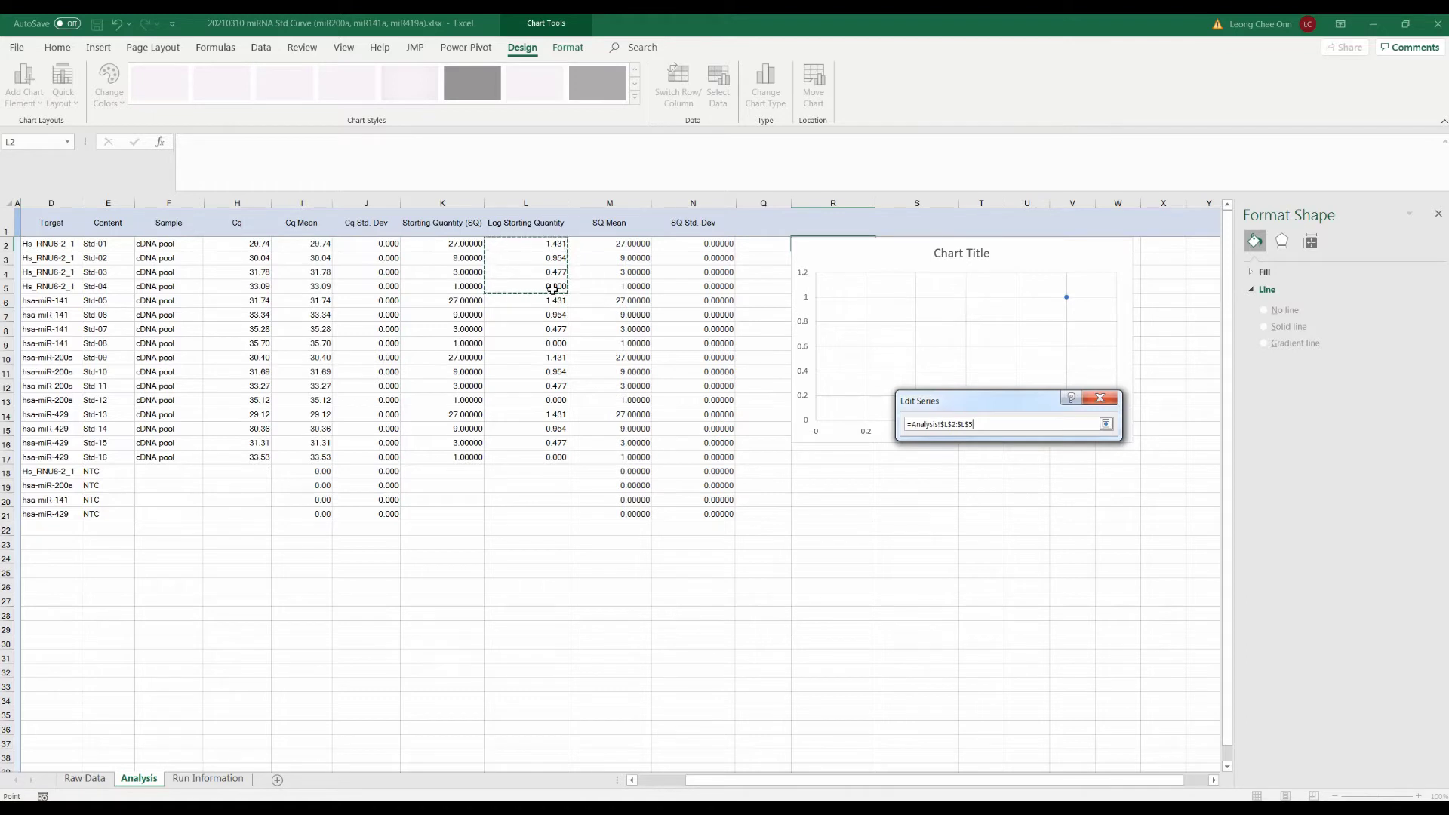
pyautogui.click(1105, 424)
pyautogui.click(1100, 491)
pyautogui.moveTo(271, 247); pyautogui.dragTo(270, 289)
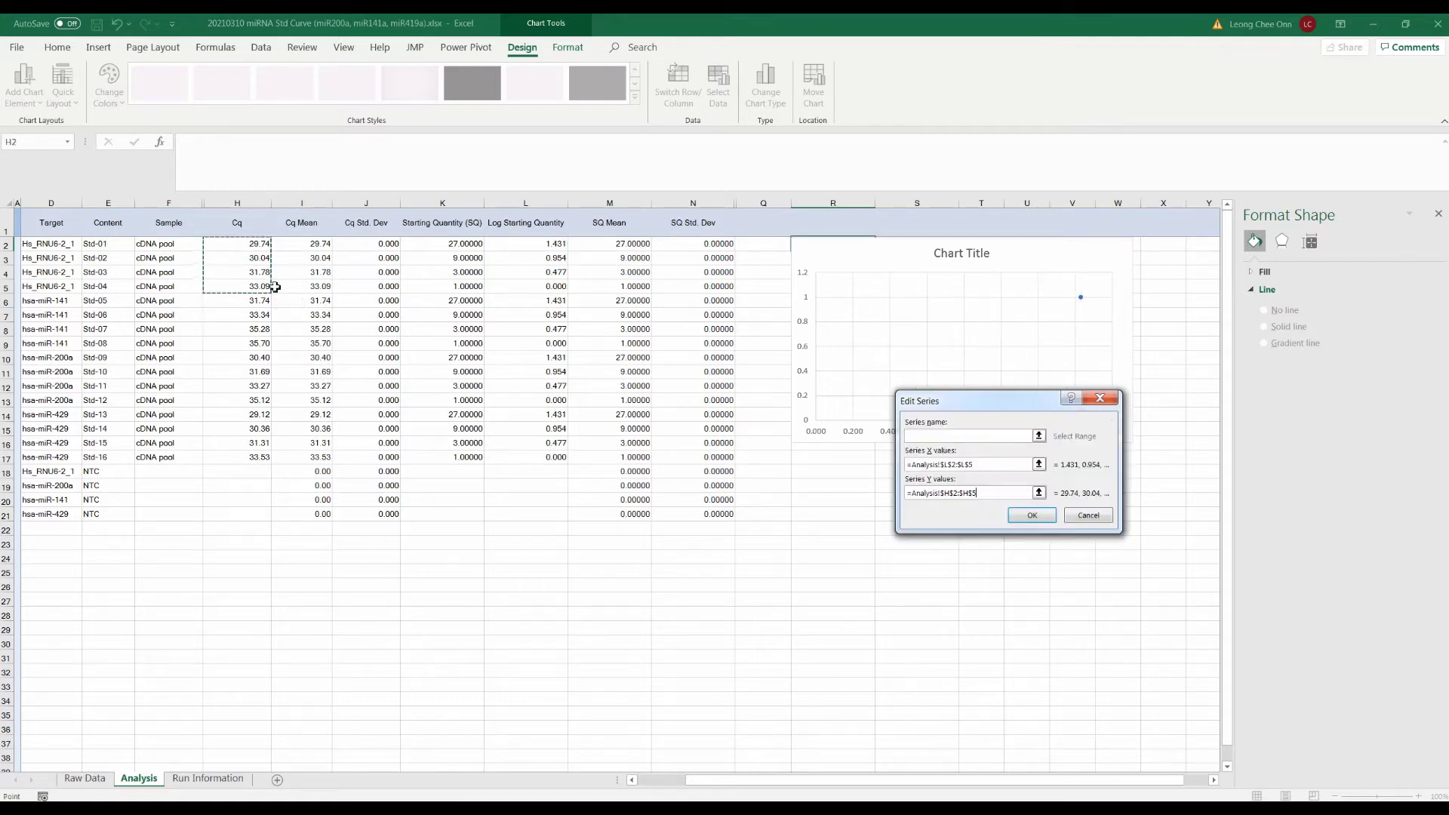
pyautogui.click(1031, 515)
pyautogui.click(1114, 558)
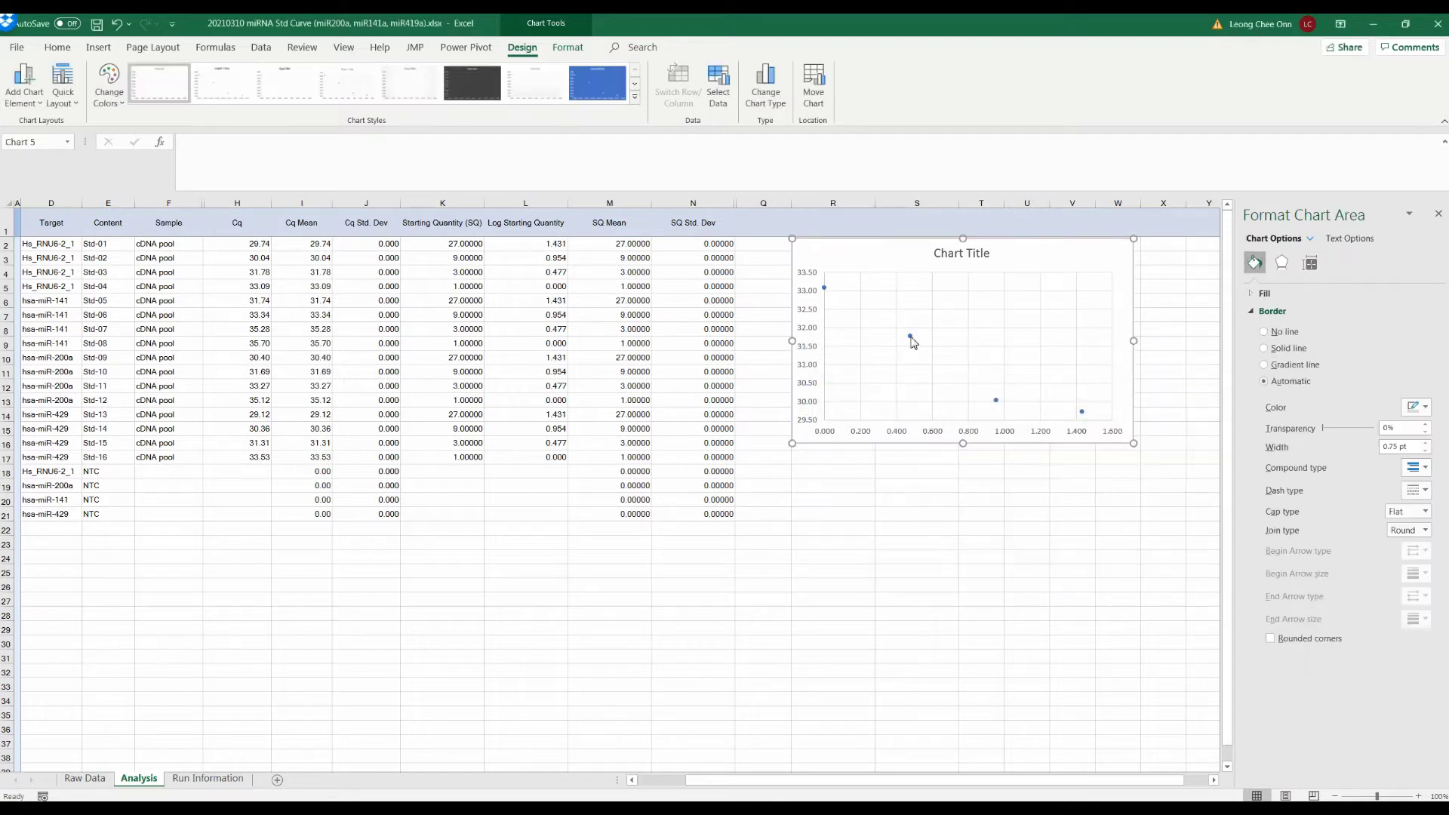
# Add a linear trendline showing its equation and R², with the label moved upper right
pyautogui.click(909, 335)
pyautogui.rightClick(910, 337)
pyautogui.click(968, 474)
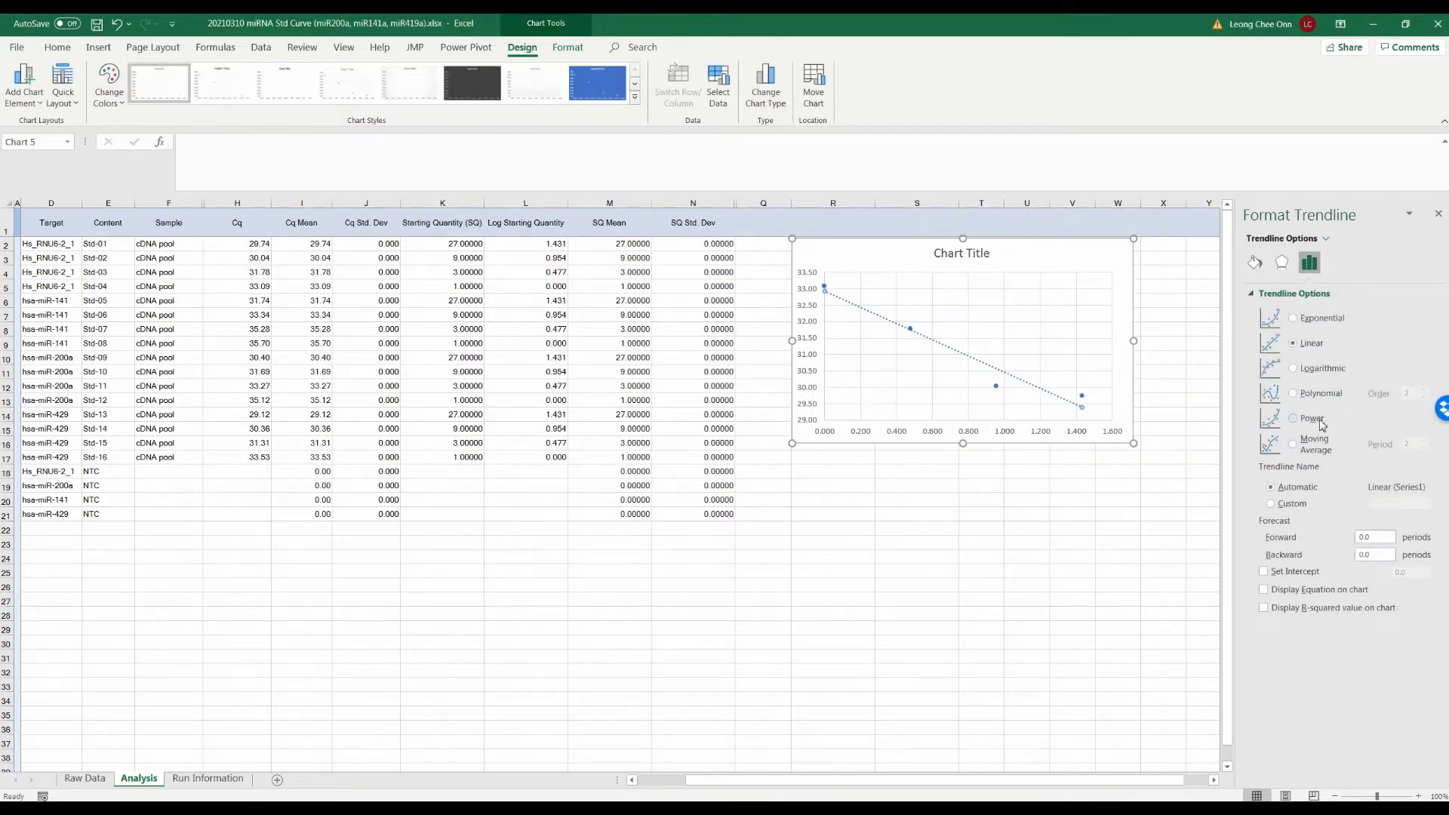
pyautogui.click(1287, 592)
pyautogui.click(1281, 610)
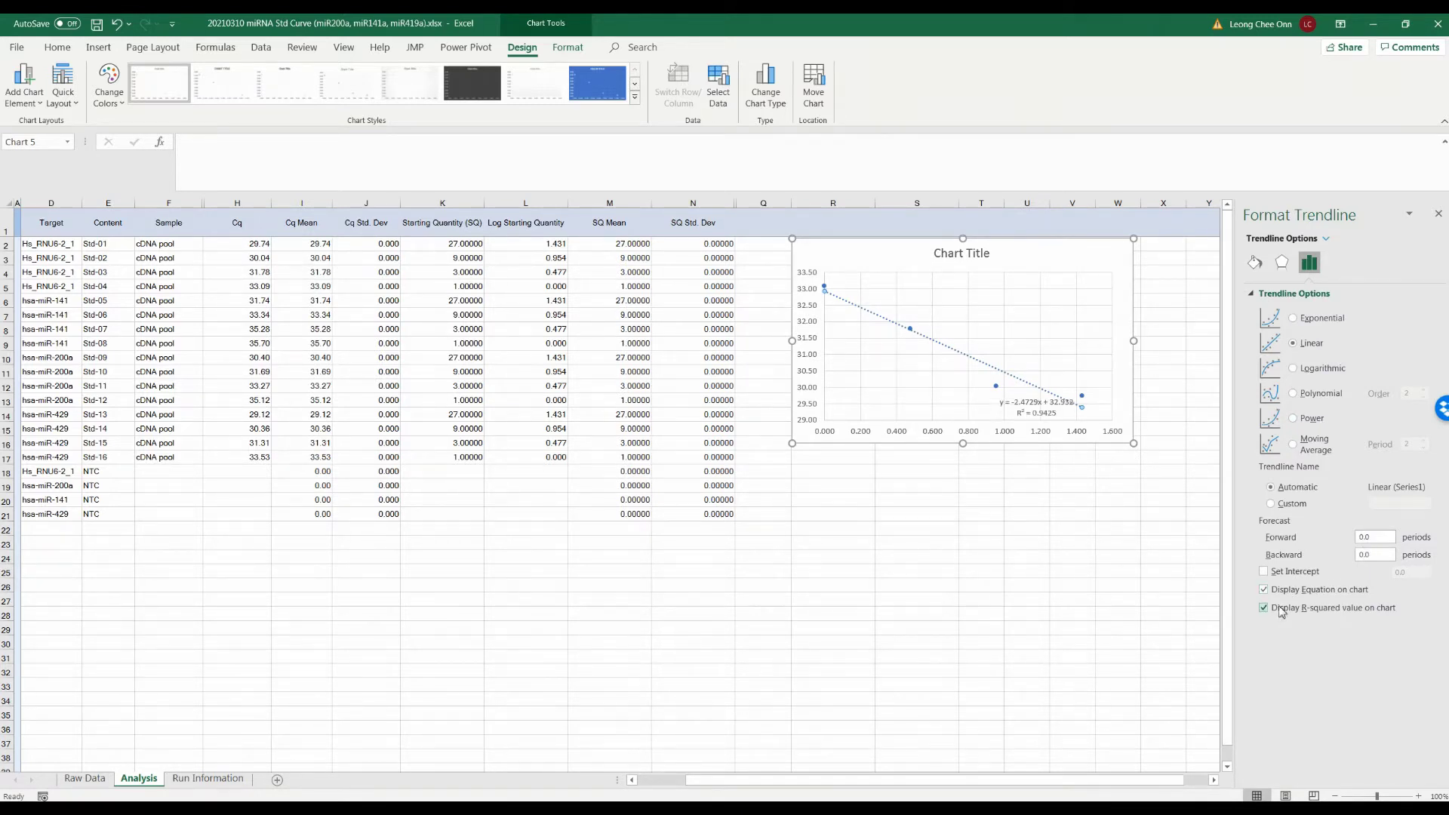
pyautogui.click(1028, 405)
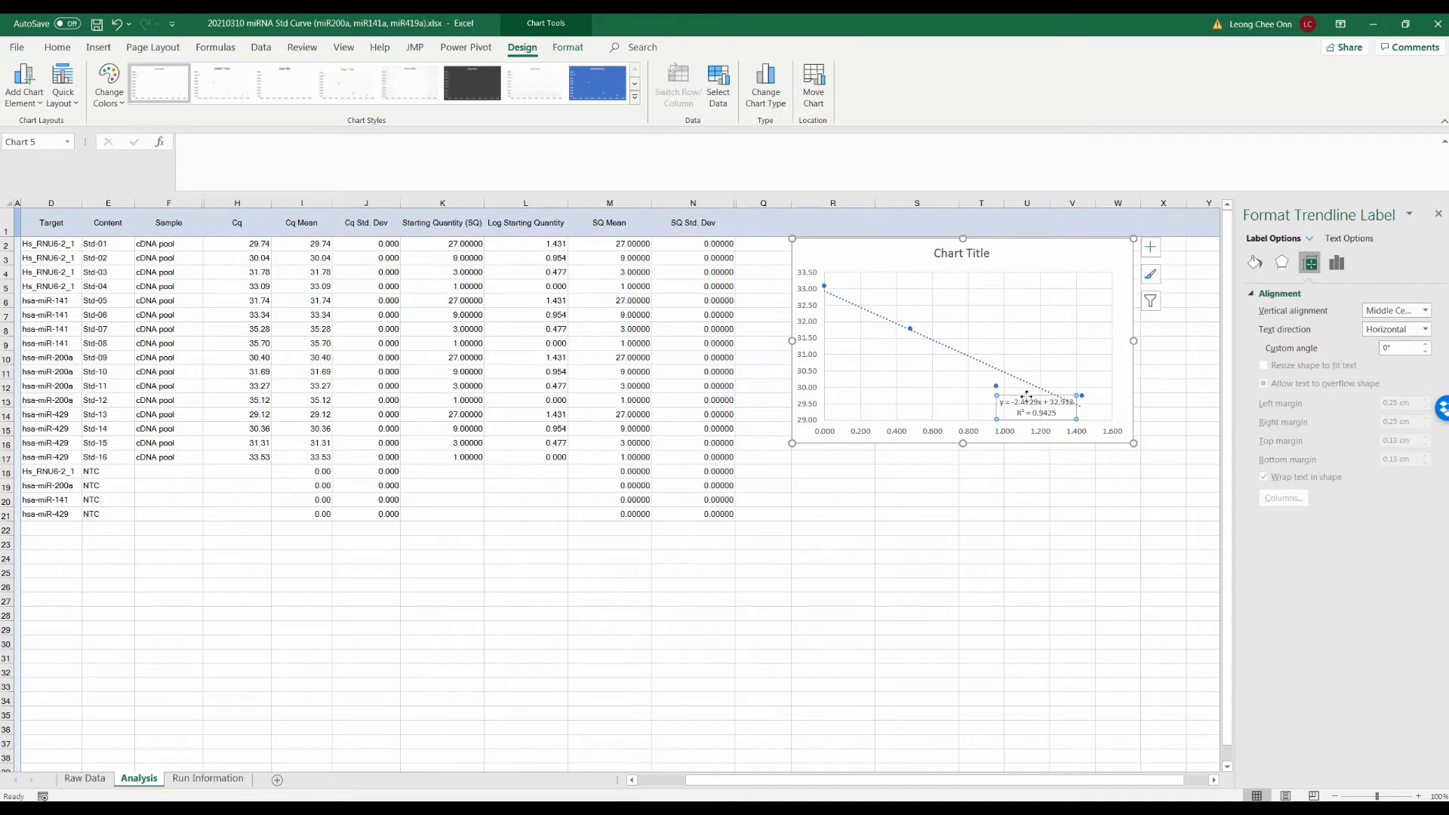
pyautogui.moveTo(1027, 396); pyautogui.dragTo(1040, 281)
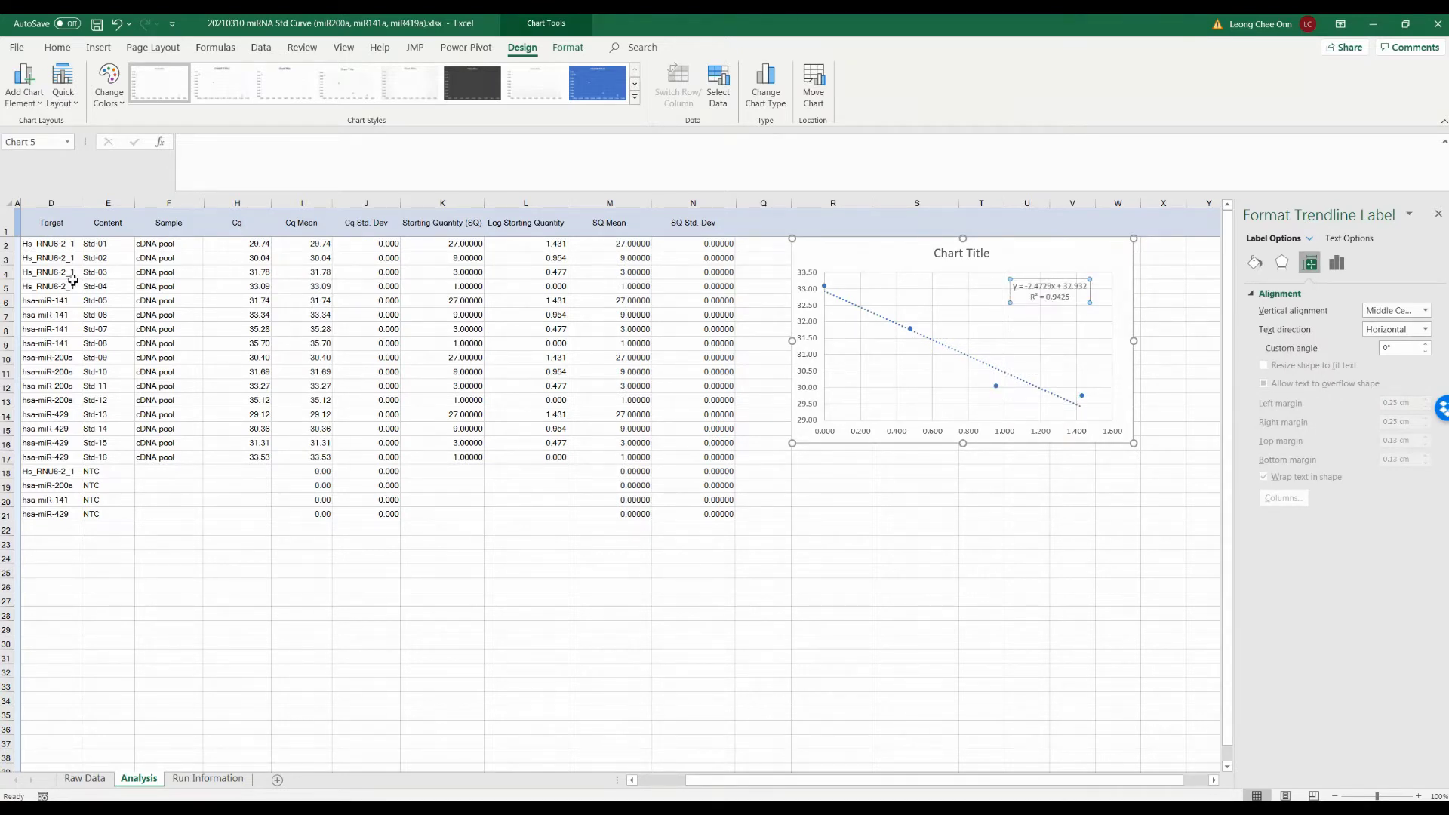
# Put the target name Hs_RNU6 into cell R18
pyautogui.click(37, 249)
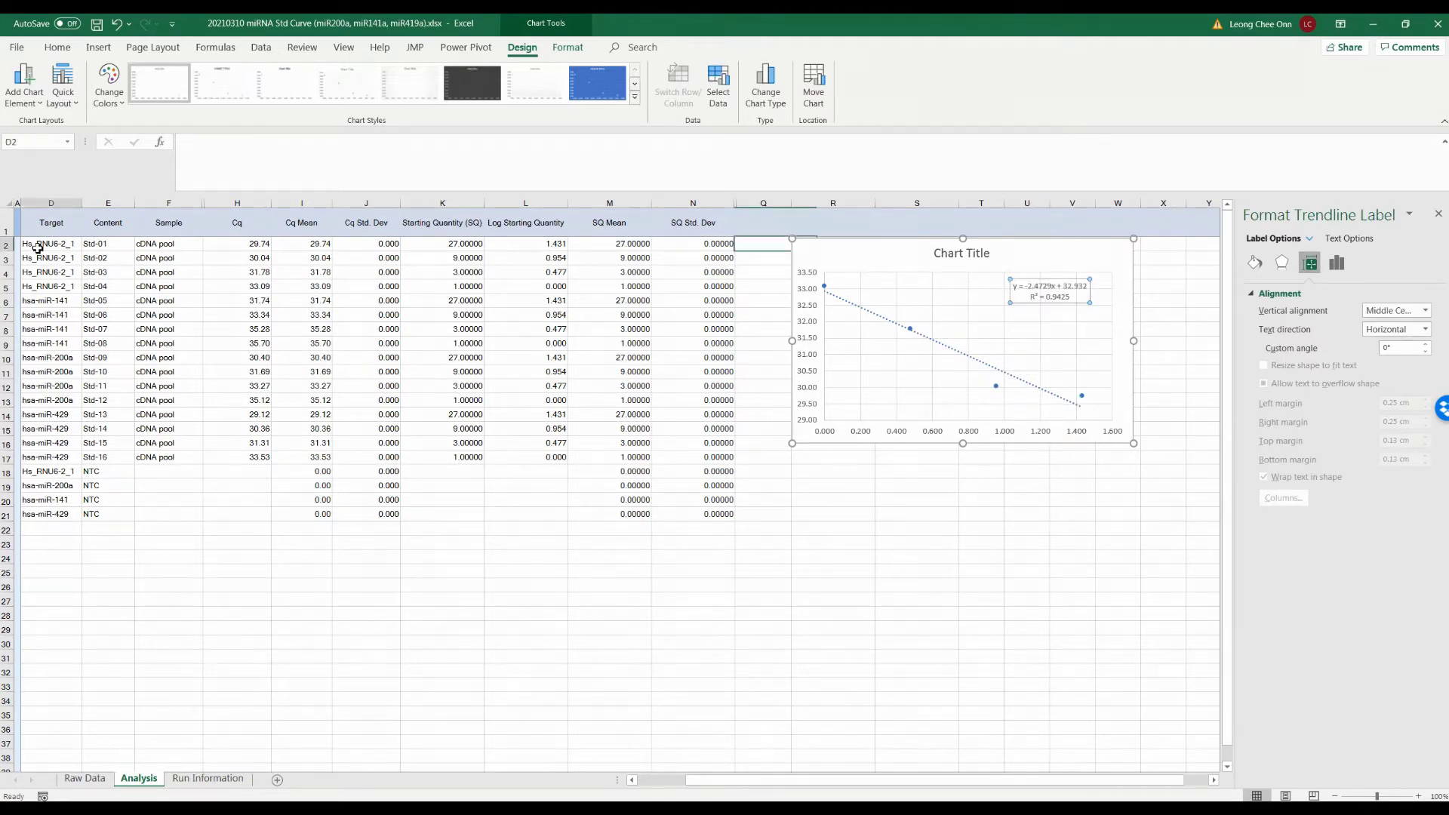
pyautogui.doubleClick(223, 142)
pyautogui.hotkey('ctrl', 'c')
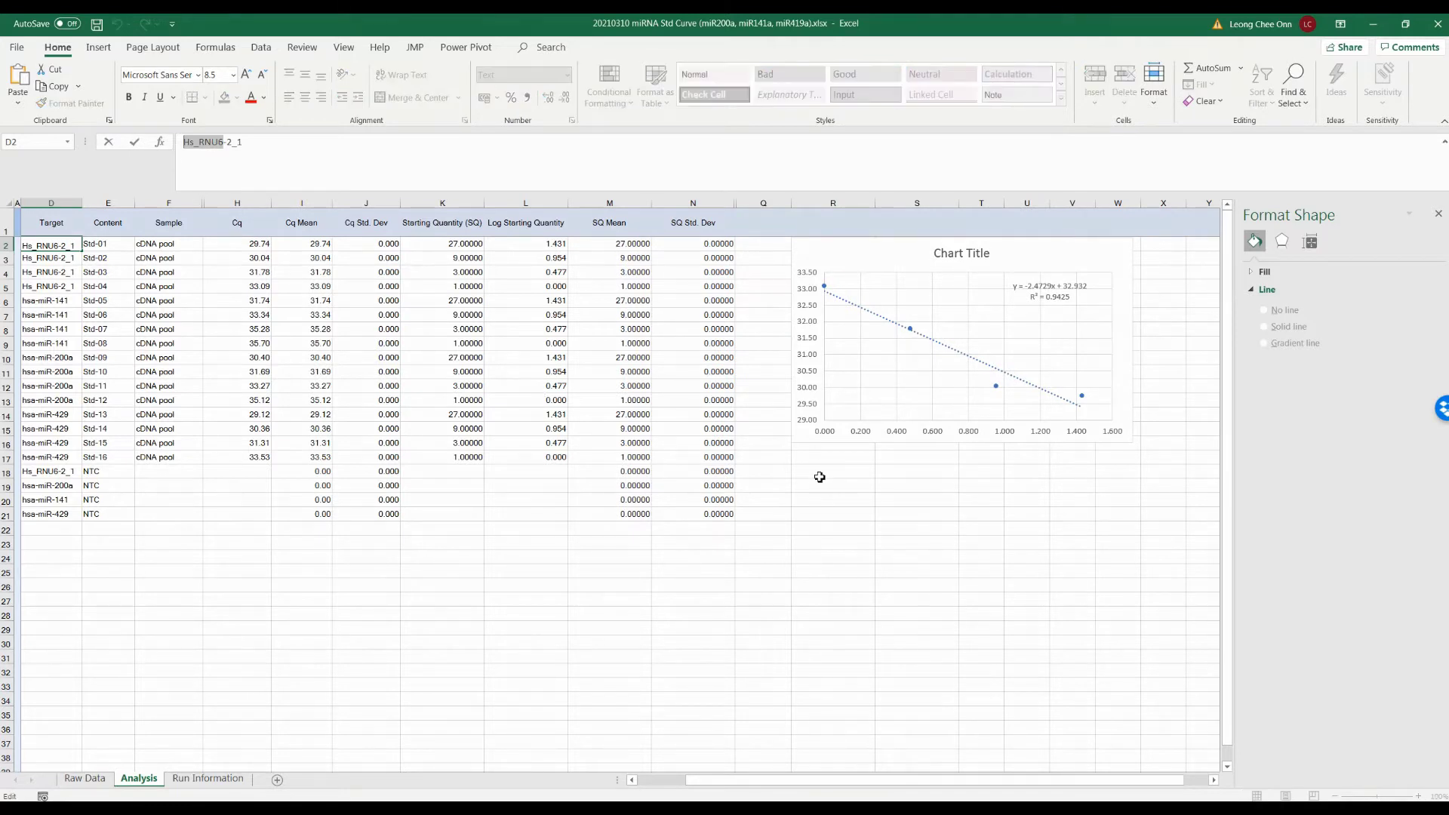
pyautogui.click(820, 478)
pyautogui.hotkey('ctrl', 'v')
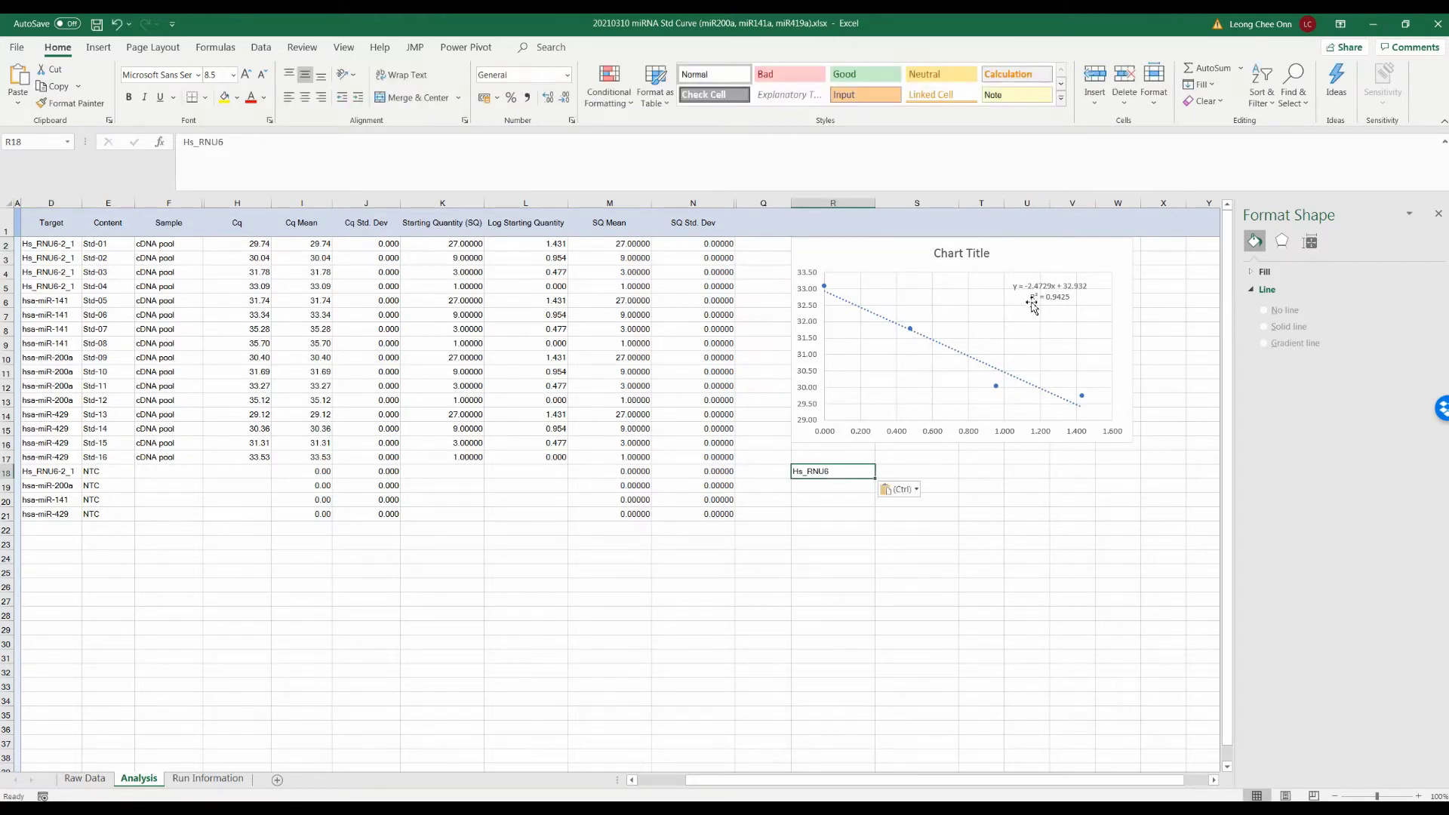
# Copy the trendline equation y = -2.4729x + 32.932 from the chart into S18
pyautogui.click(1032, 298)
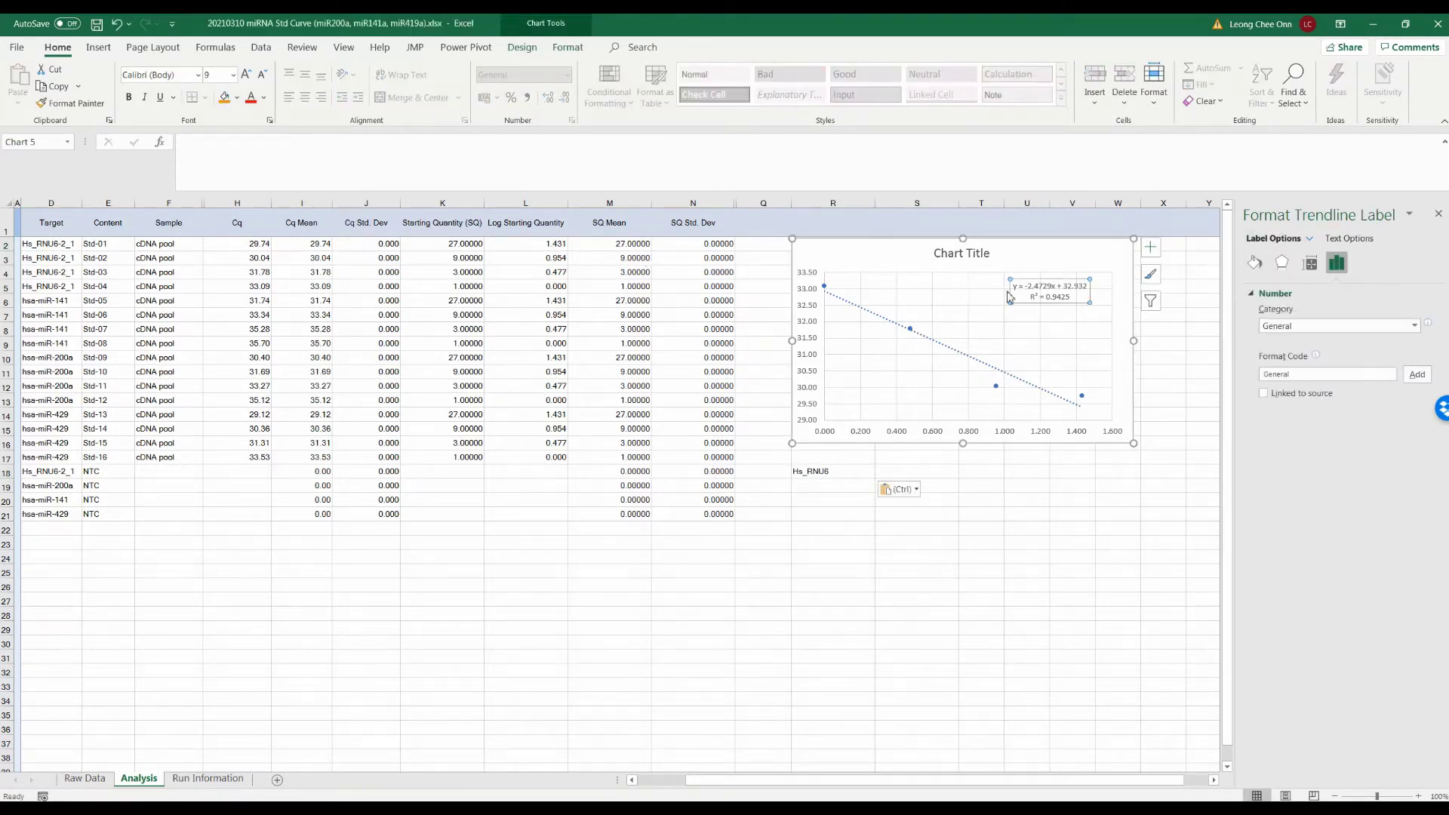
pyautogui.click(1016, 290)
pyautogui.moveTo(1013, 286); pyautogui.dragTo(1090, 287)
pyautogui.hotkey('ctrl', 'c')
pyautogui.click(894, 478)
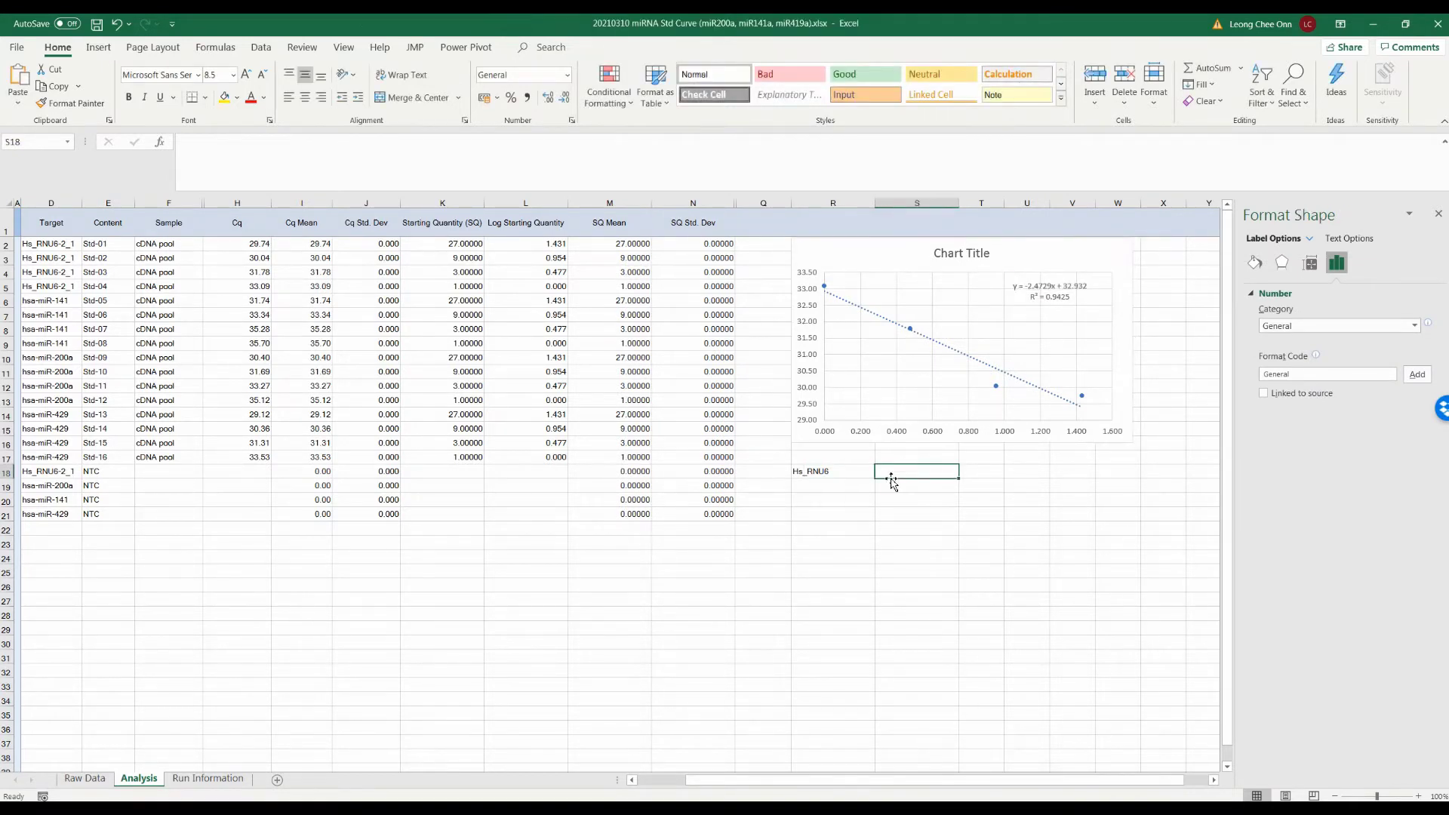
pyautogui.hotkey('ctrl', 'v')
# Copy R² = 0.9425 into T18 and start an Efficiency heading in U17
pyautogui.click(1047, 298)
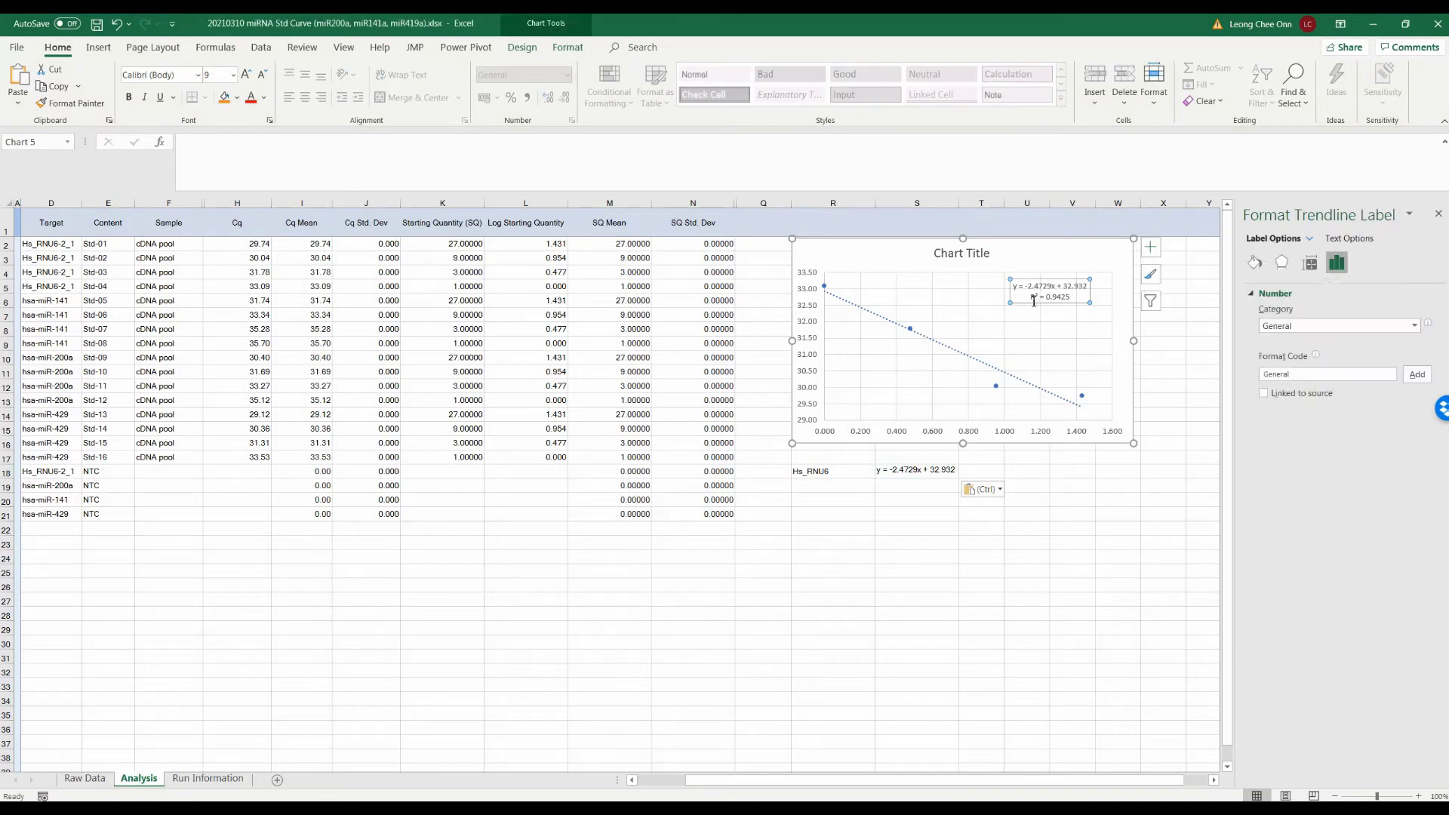
pyautogui.moveTo(1029, 298); pyautogui.dragTo(1078, 302)
pyautogui.hotkey('ctrl', 'c')
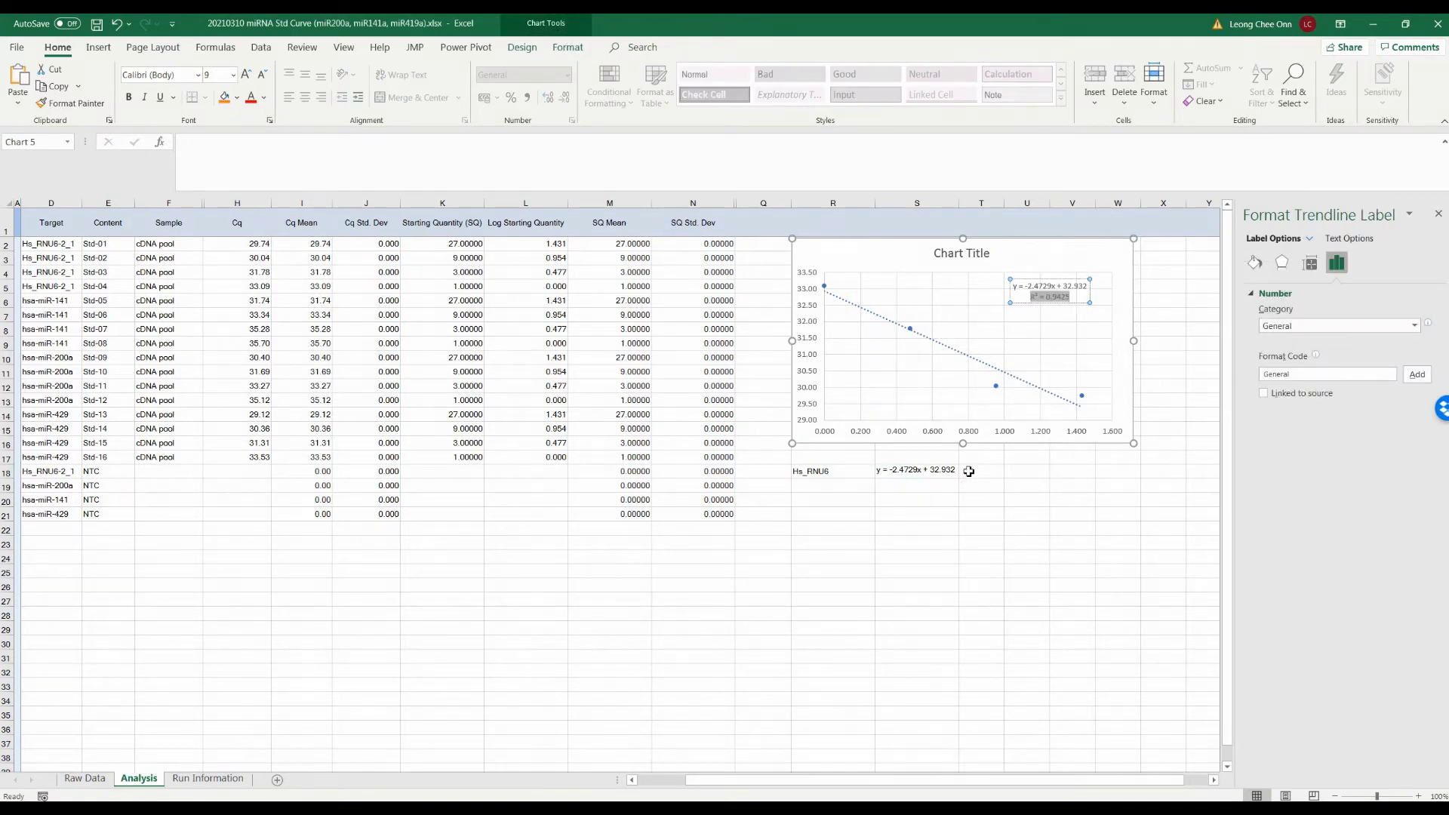
pyautogui.click(979, 471)
pyautogui.hotkey('ctrl', 'v')
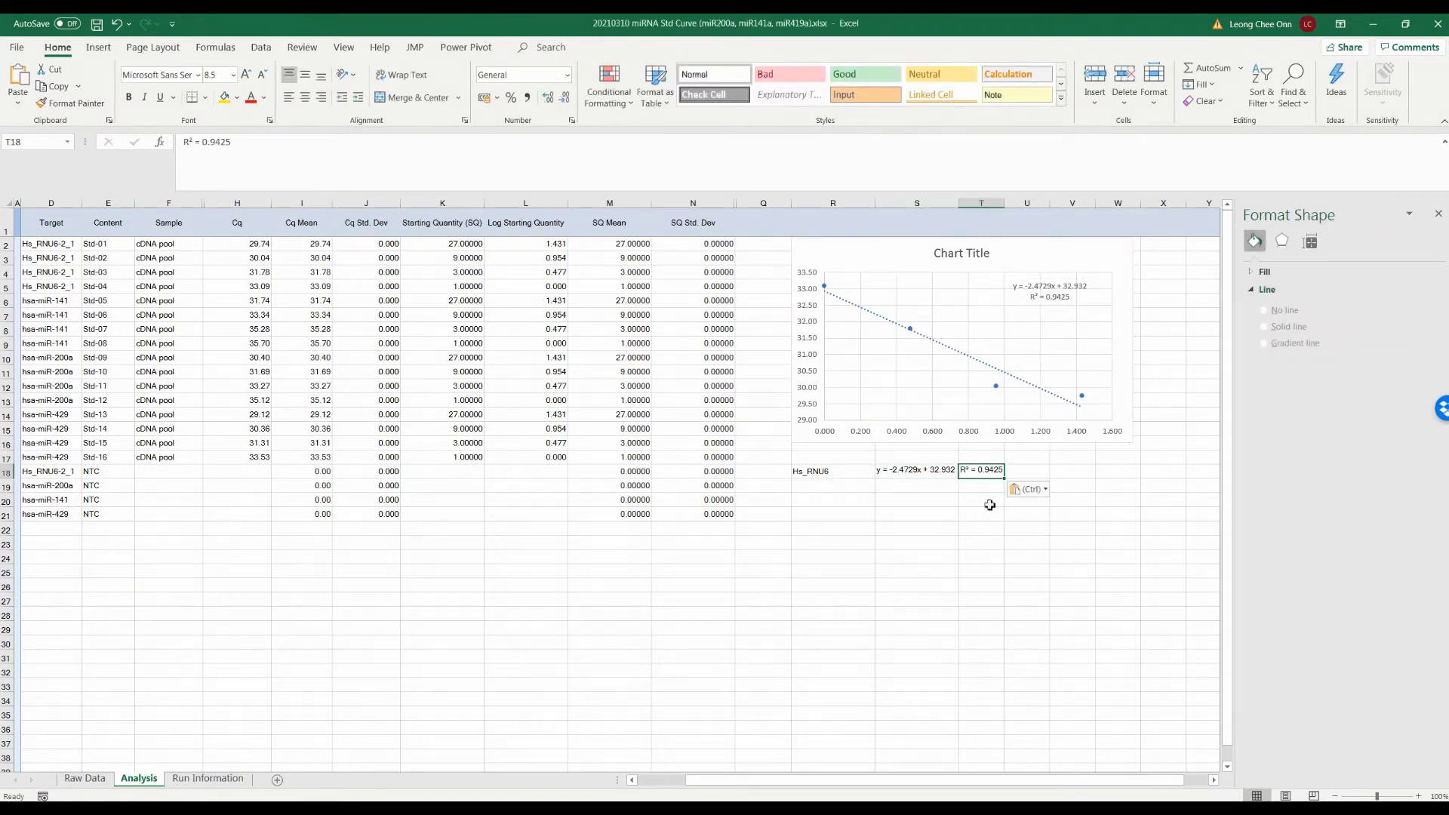
pyautogui.click(1022, 456)
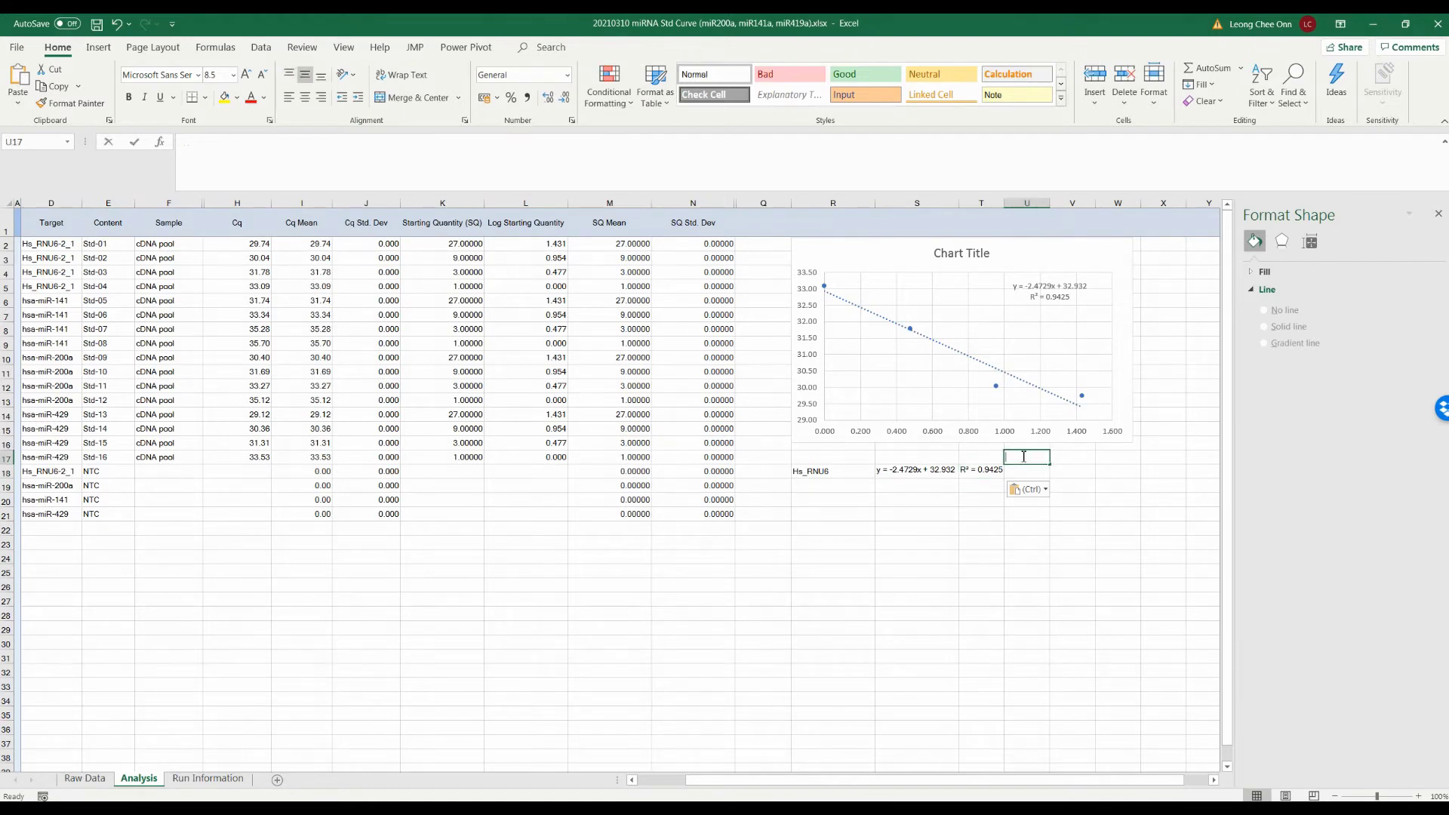
pyautogui.write('Efficiency')
# Calculate RNU6 efficiency in U18 with =-1+10^(-1/-2.4729), giving 1.5373683
pyautogui.press('Return')
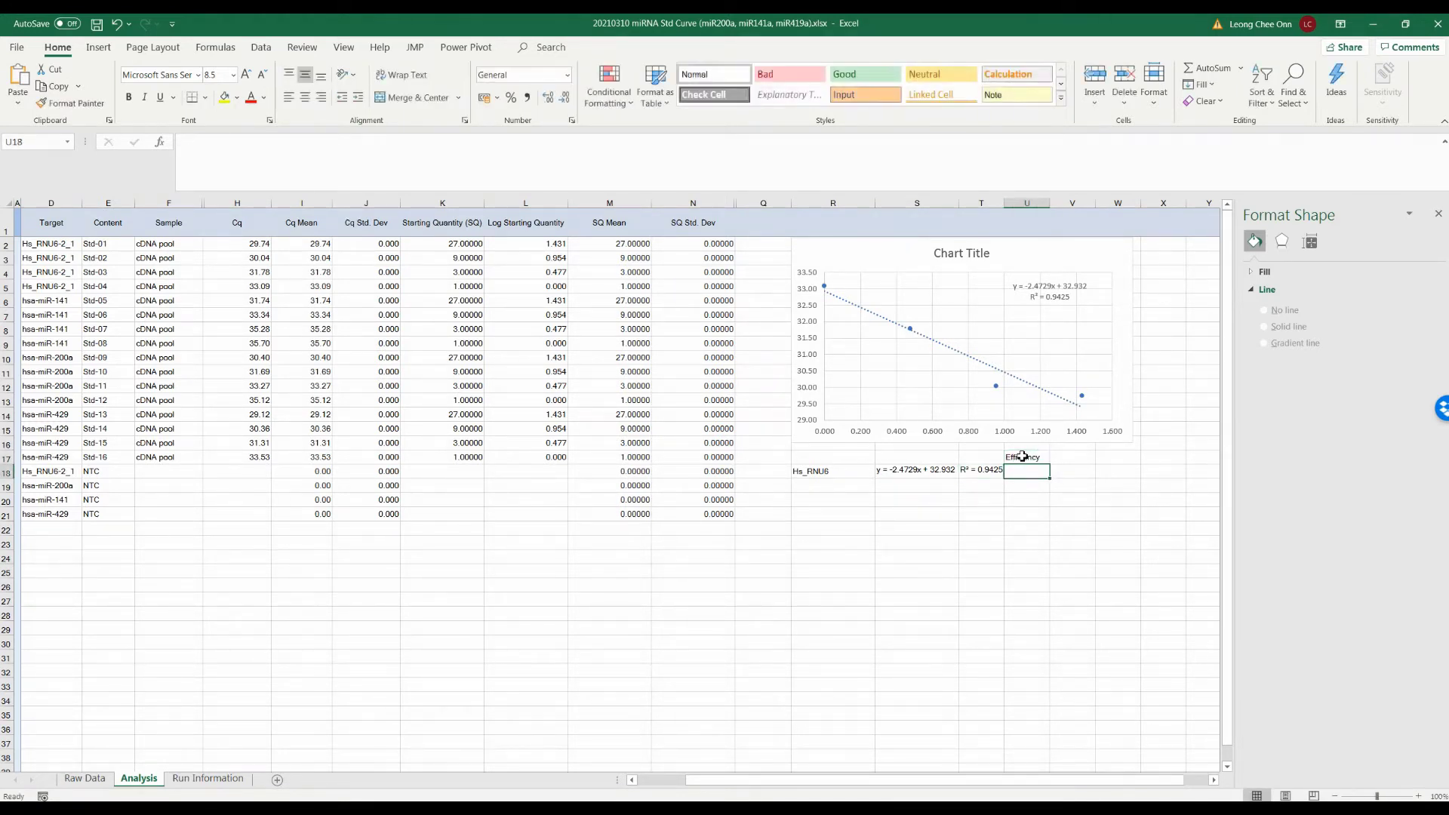
pyautogui.write('=-1+')
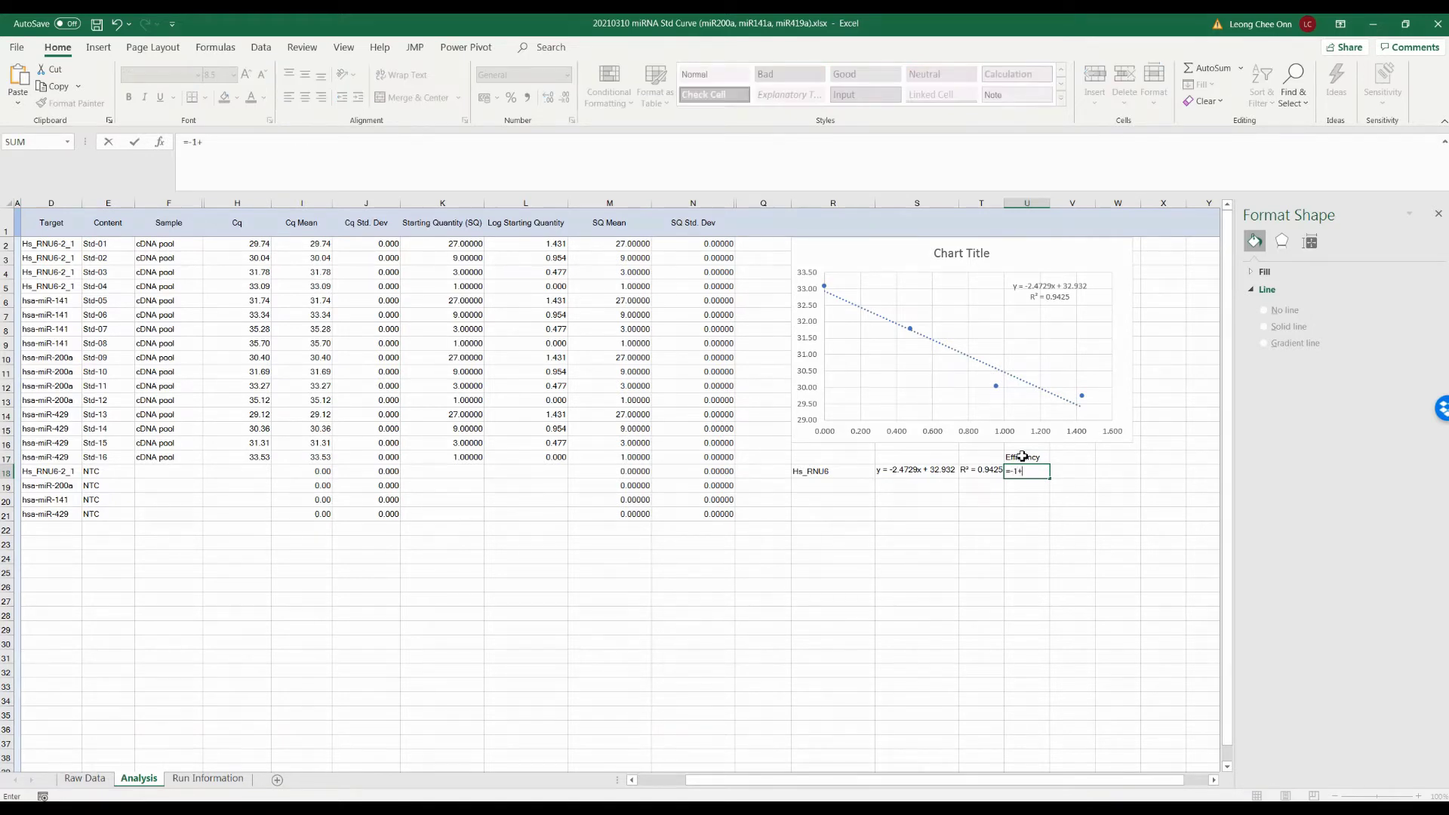
pyautogui.write('10')
pyautogui.write('-1/-2.4729')
pyautogui.press('Return')
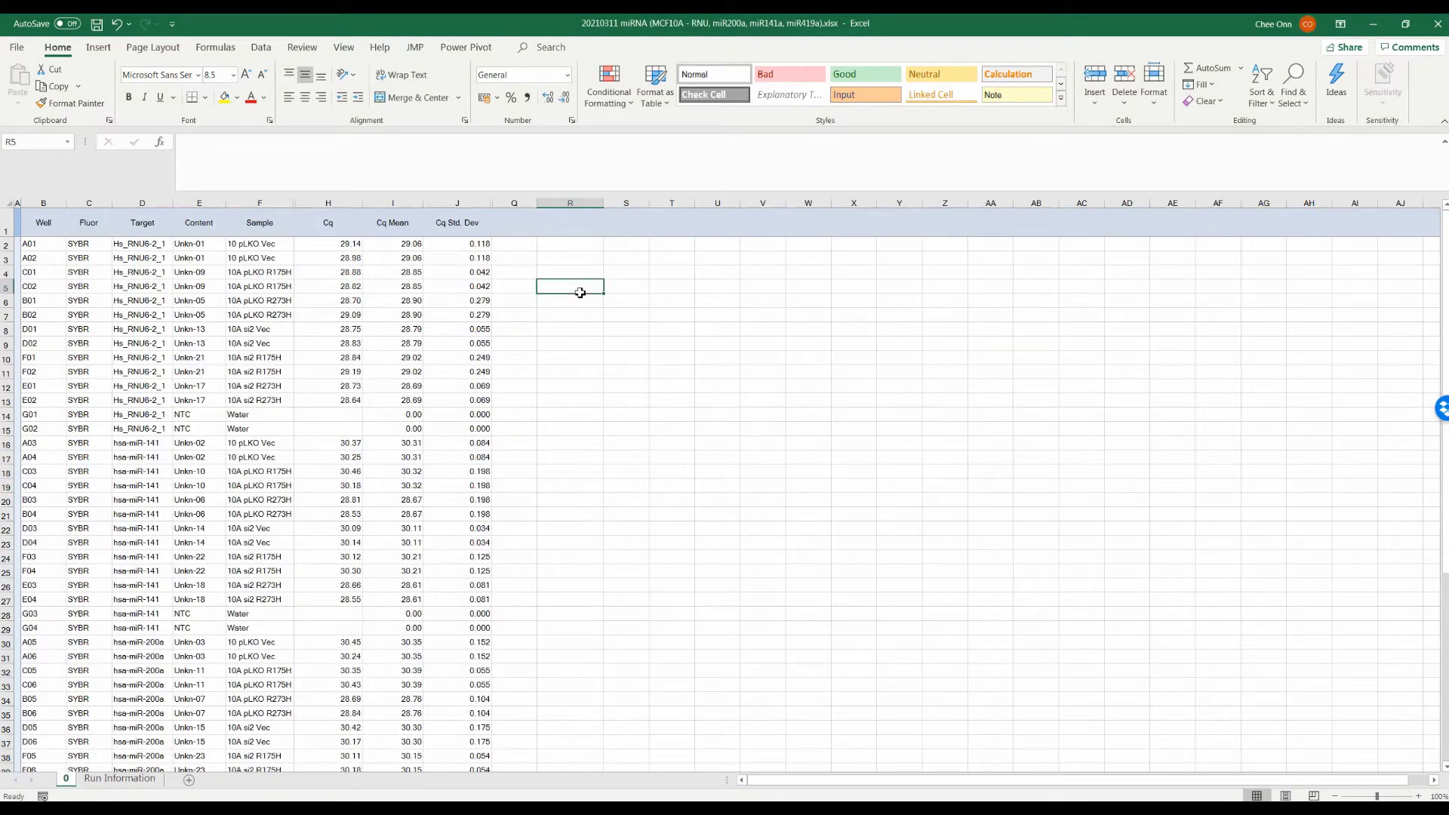
# Enter MCF-10A pLKO with Vec, R175H and R273H sample labels in R5:S7
pyautogui.write('MCF-')
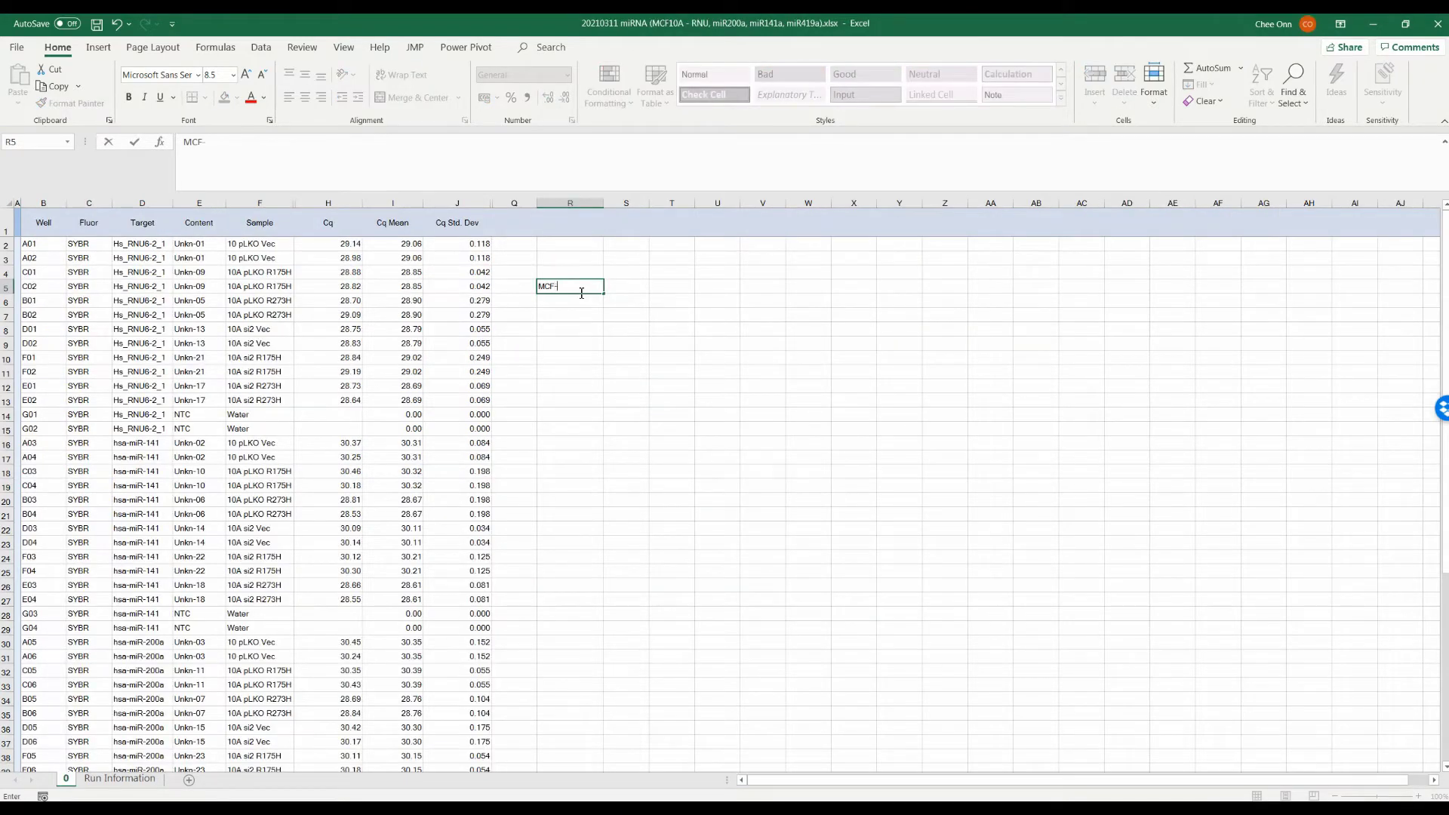
pyautogui.write('10A pLKO')
pyautogui.press('Tab')
pyautogui.write('Vec')
pyautogui.press('Return')
pyautogui.write('R175H')
pyautogui.press('Return')
pyautogui.write('R273H')
pyautogui.press('Return')
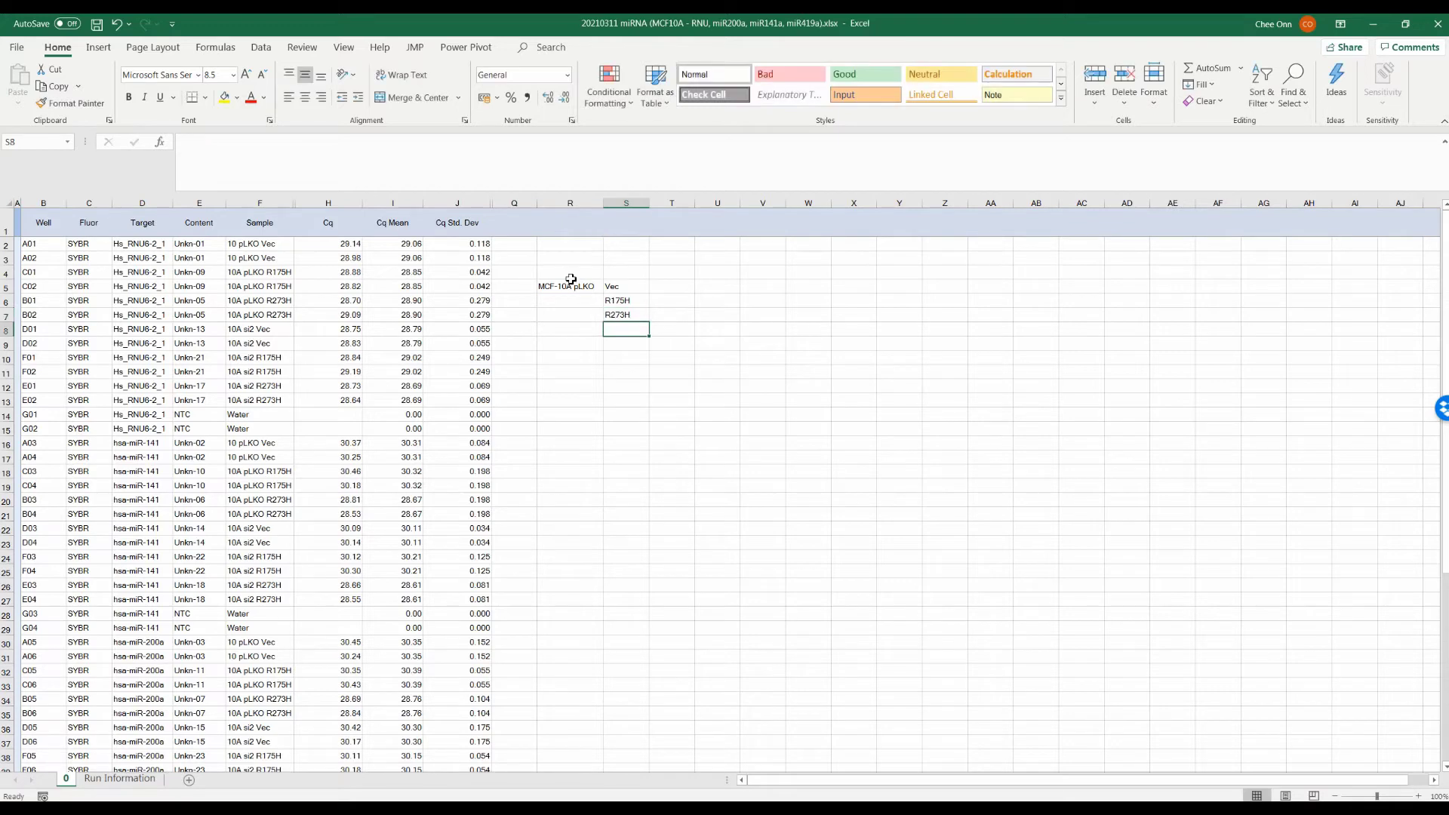
# Duplicate the labels into R8:S10 and rename the group MCF-10A p53-si3
pyautogui.moveTo(576, 282); pyautogui.dragTo(617, 313)
pyautogui.hotkey('ctrl', 'c')
pyautogui.click(581, 333)
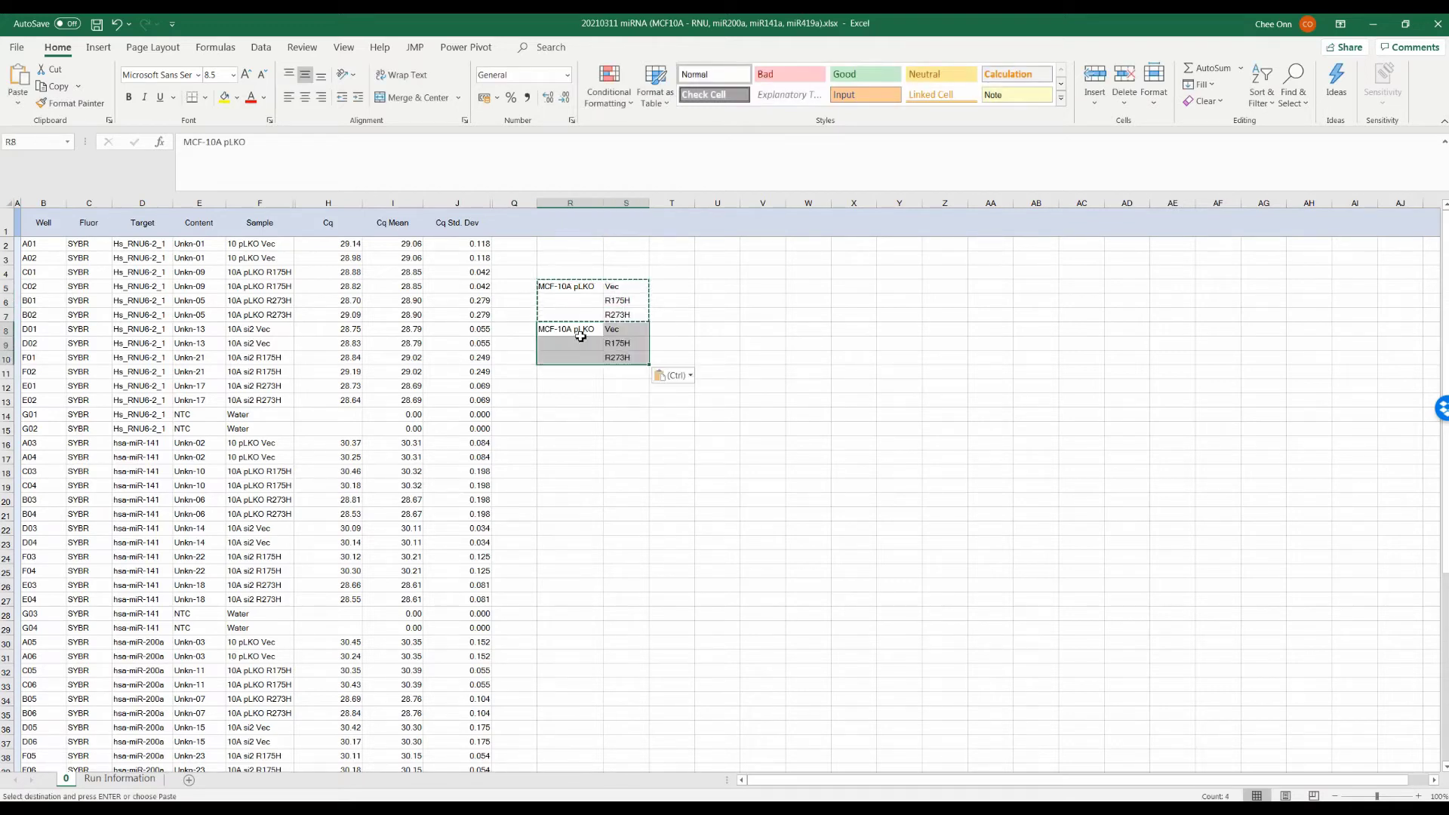
pyautogui.moveTo(224, 142); pyautogui.dragTo(245, 142)
pyautogui.write('53-si3')
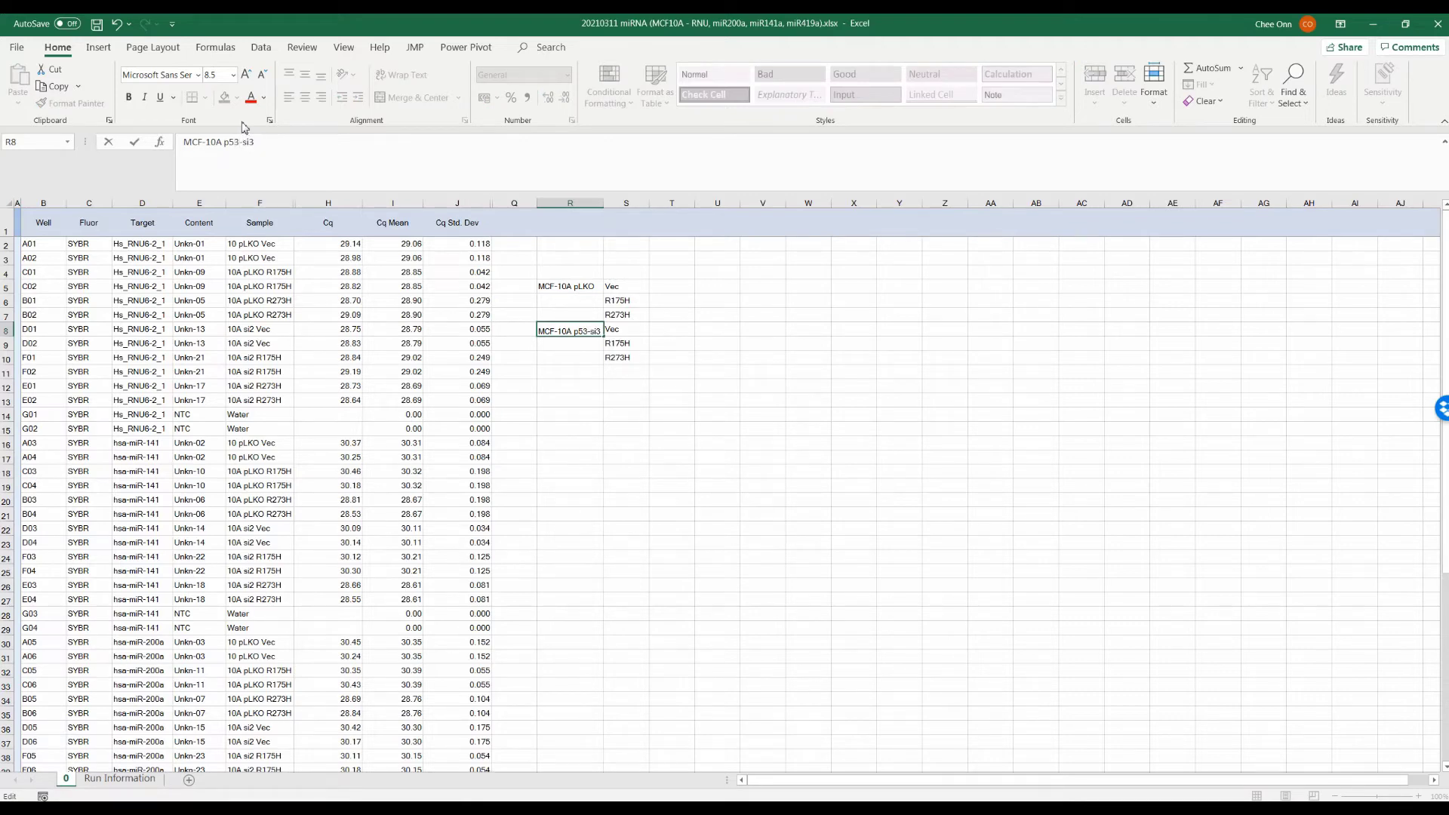
pyautogui.press('Return')
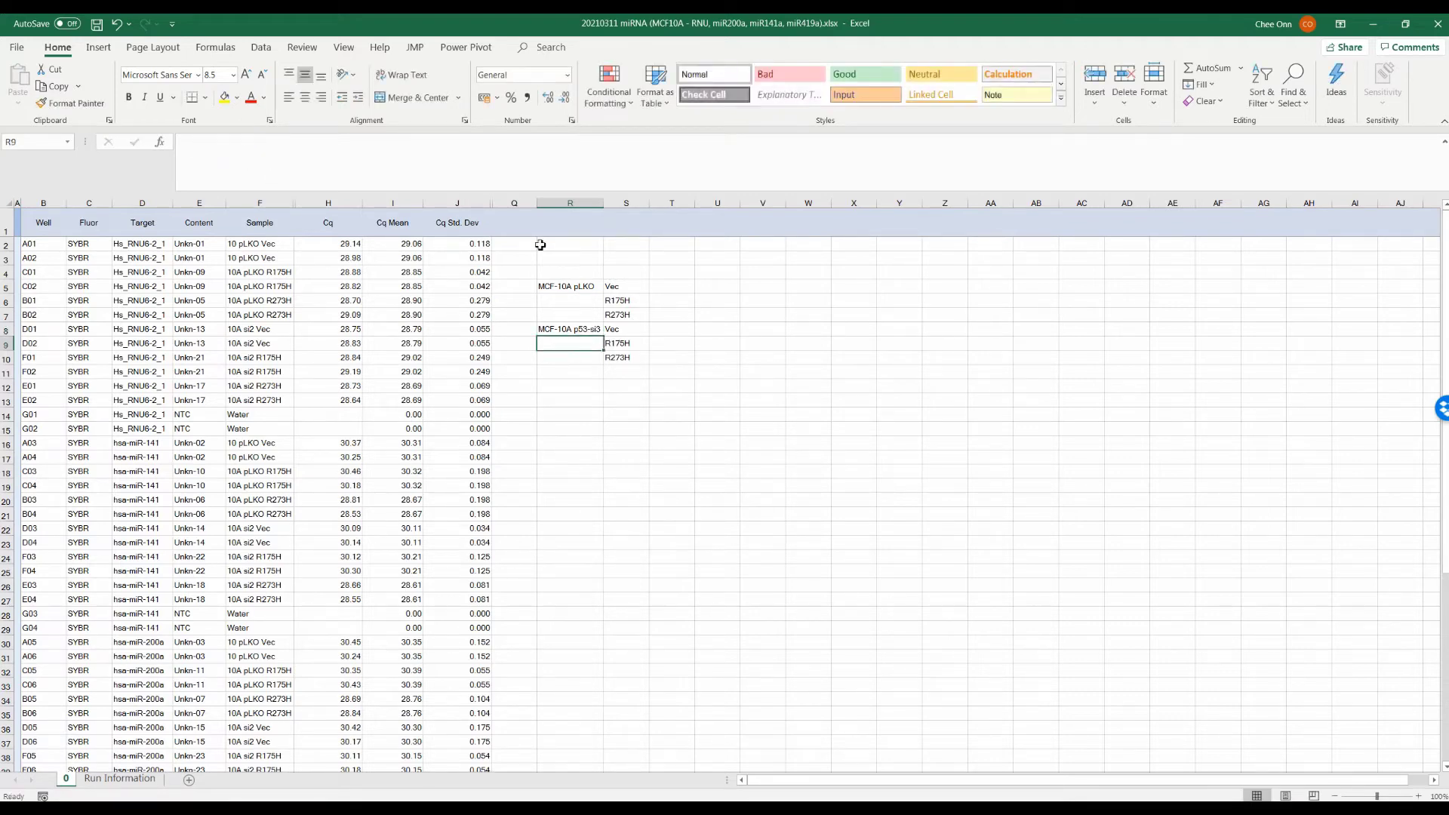
# Add a Cq heading in T4 and copy the Hs_RNU6 target name from D2
pyautogui.click(659, 276)
pyautogui.write('Cq')
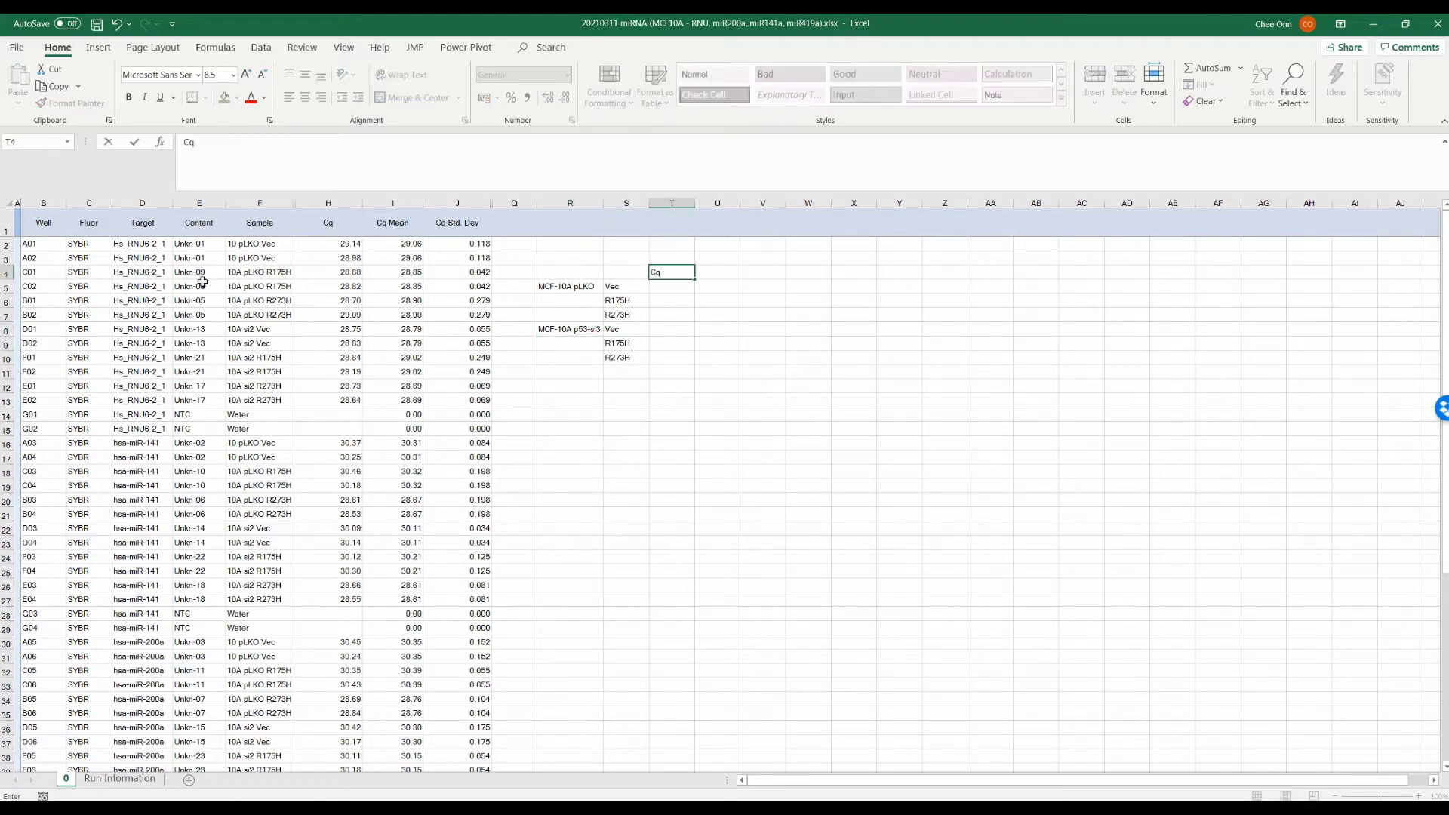
pyautogui.click(150, 244)
pyautogui.moveTo(217, 141); pyautogui.dragTo(181, 142)
pyautogui.hotkey('ctrl', 'c')
# Paste Hs_RNU6 into T3 and transpose the pLKO Vec Cq duplicates into T5:U5
pyautogui.click(664, 258)
pyautogui.hotkey('ctrl', 'v')
pyautogui.click(660, 286)
pyautogui.moveTo(352, 245); pyautogui.dragTo(352, 258)
pyautogui.hotkey('ctrl', 'c')
pyautogui.click(662, 286)
pyautogui.rightClick(663, 286)
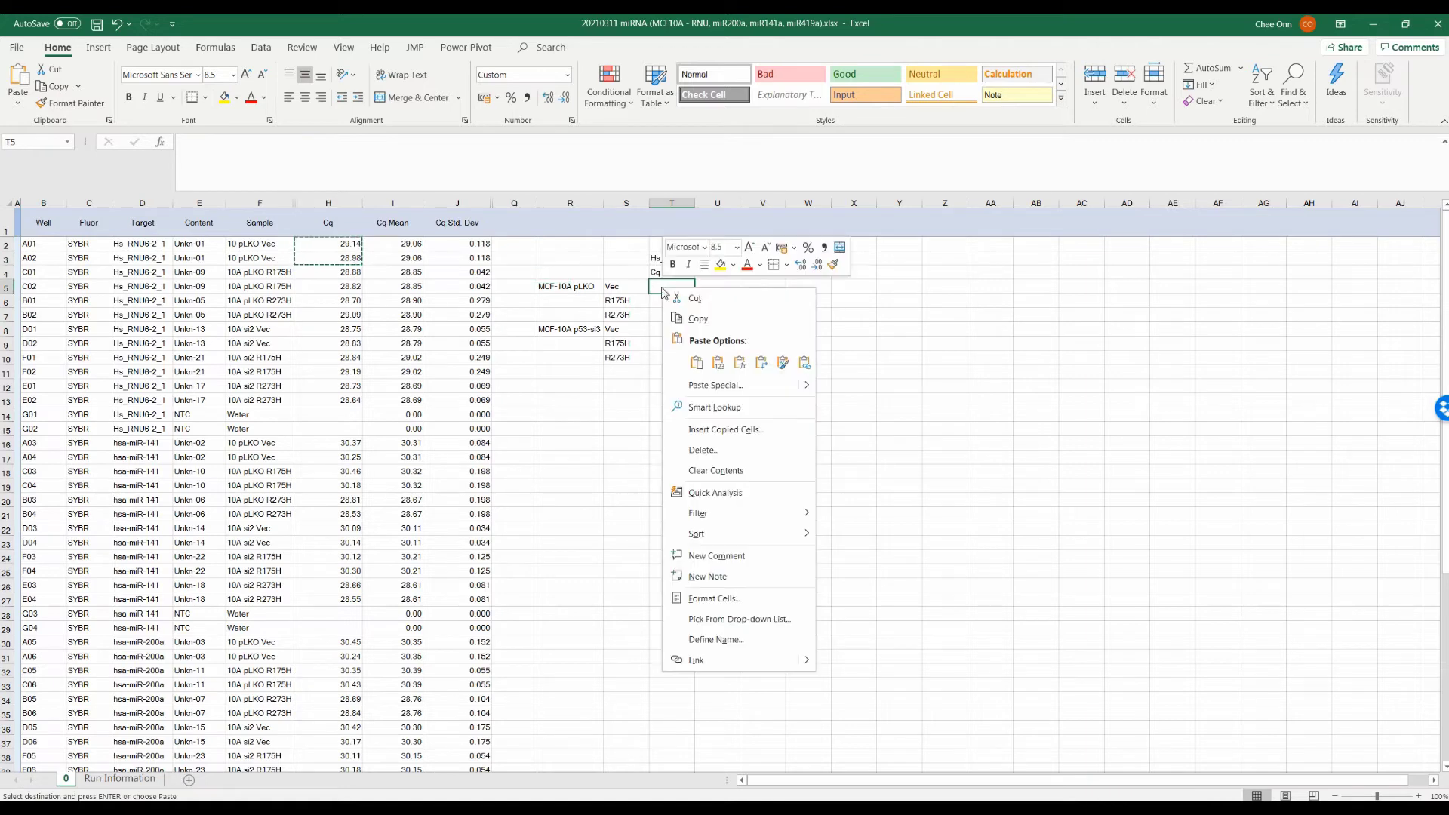
pyautogui.click(760, 364)
# Transpose the pLKO R175H and R273H Cq duplicates into T6:U6 and T7:U7
pyautogui.moveTo(352, 273); pyautogui.dragTo(352, 288)
pyautogui.hotkey('ctrl', 'c')
pyautogui.rightClick(677, 305)
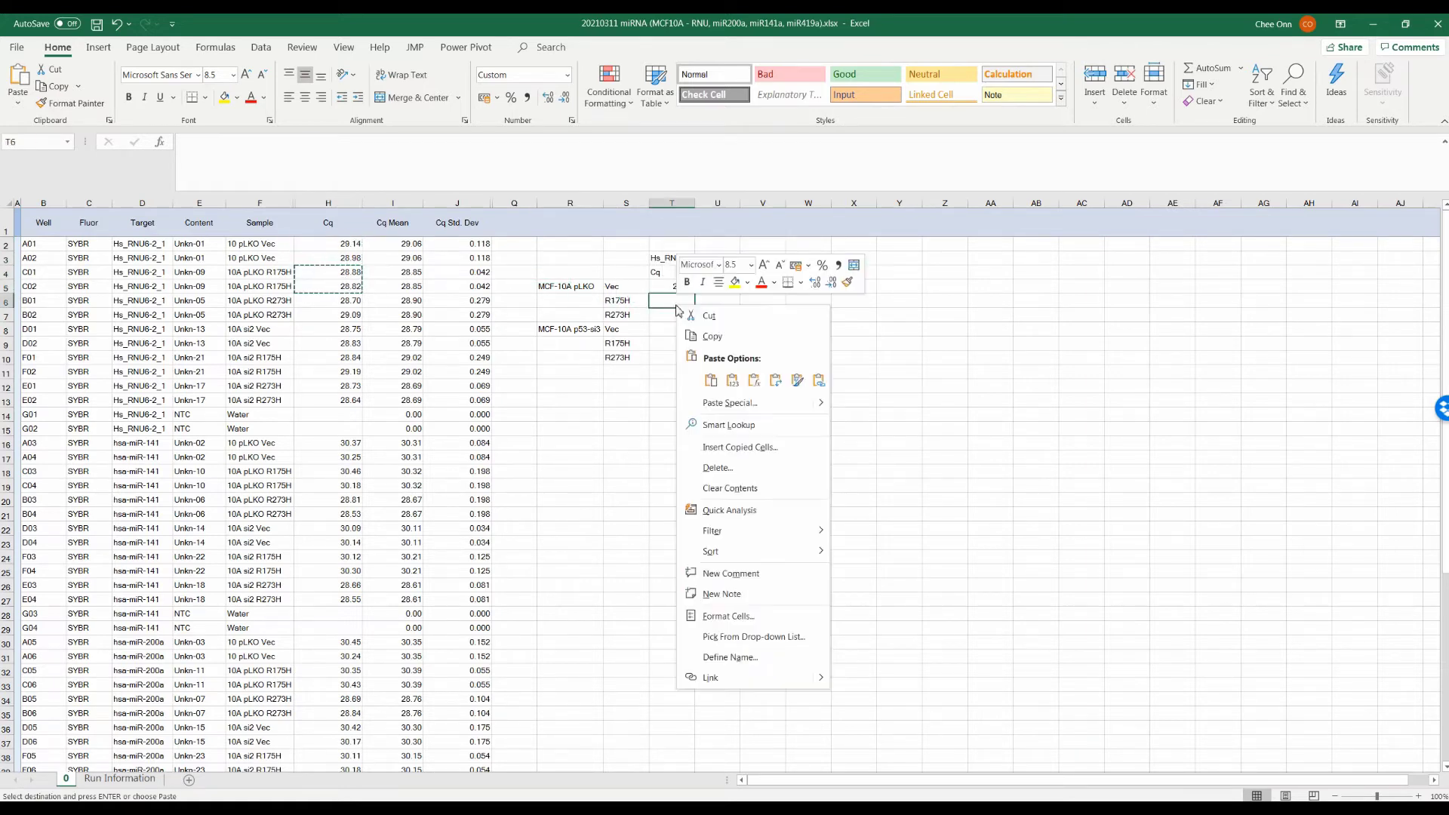
pyautogui.click(755, 380)
pyautogui.moveTo(348, 303); pyautogui.dragTo(347, 316)
pyautogui.hotkey('ctrl', 'c')
pyautogui.rightClick(667, 316)
pyautogui.click(763, 393)
# Transpose the remaining three samples' Cq duplicates into T8:U10 and add an SQ heading in V4
pyautogui.moveTo(347, 329); pyautogui.dragTo(347, 344)
pyautogui.hotkey('ctrl', 'c')
pyautogui.rightClick(667, 330)
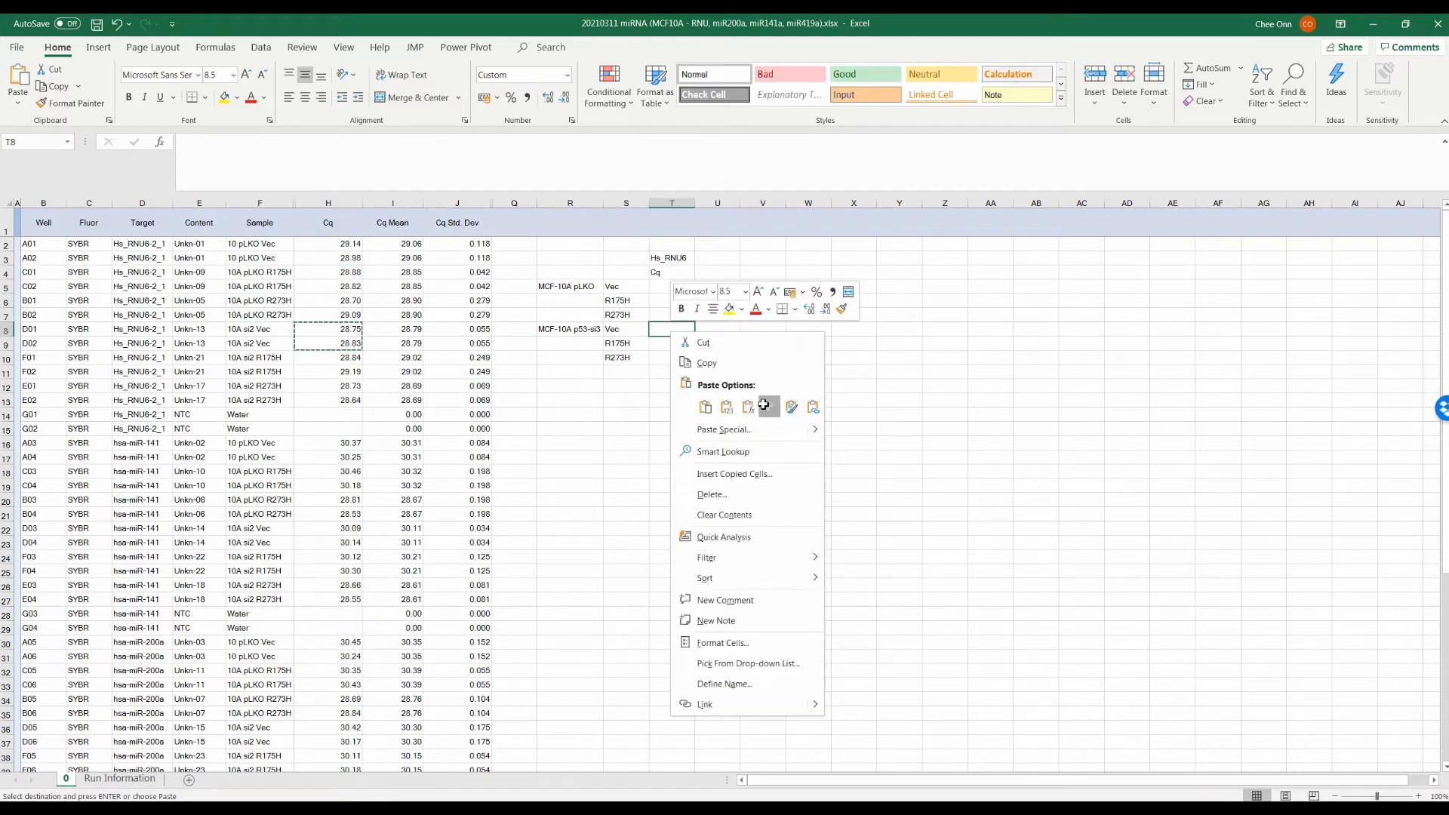
pyautogui.click(769, 407)
pyautogui.moveTo(343, 359); pyautogui.dragTo(344, 372)
pyautogui.hotkey('ctrl', 'c')
pyautogui.rightClick(670, 345)
pyautogui.click(771, 422)
pyautogui.moveTo(344, 387); pyautogui.dragTo(343, 401)
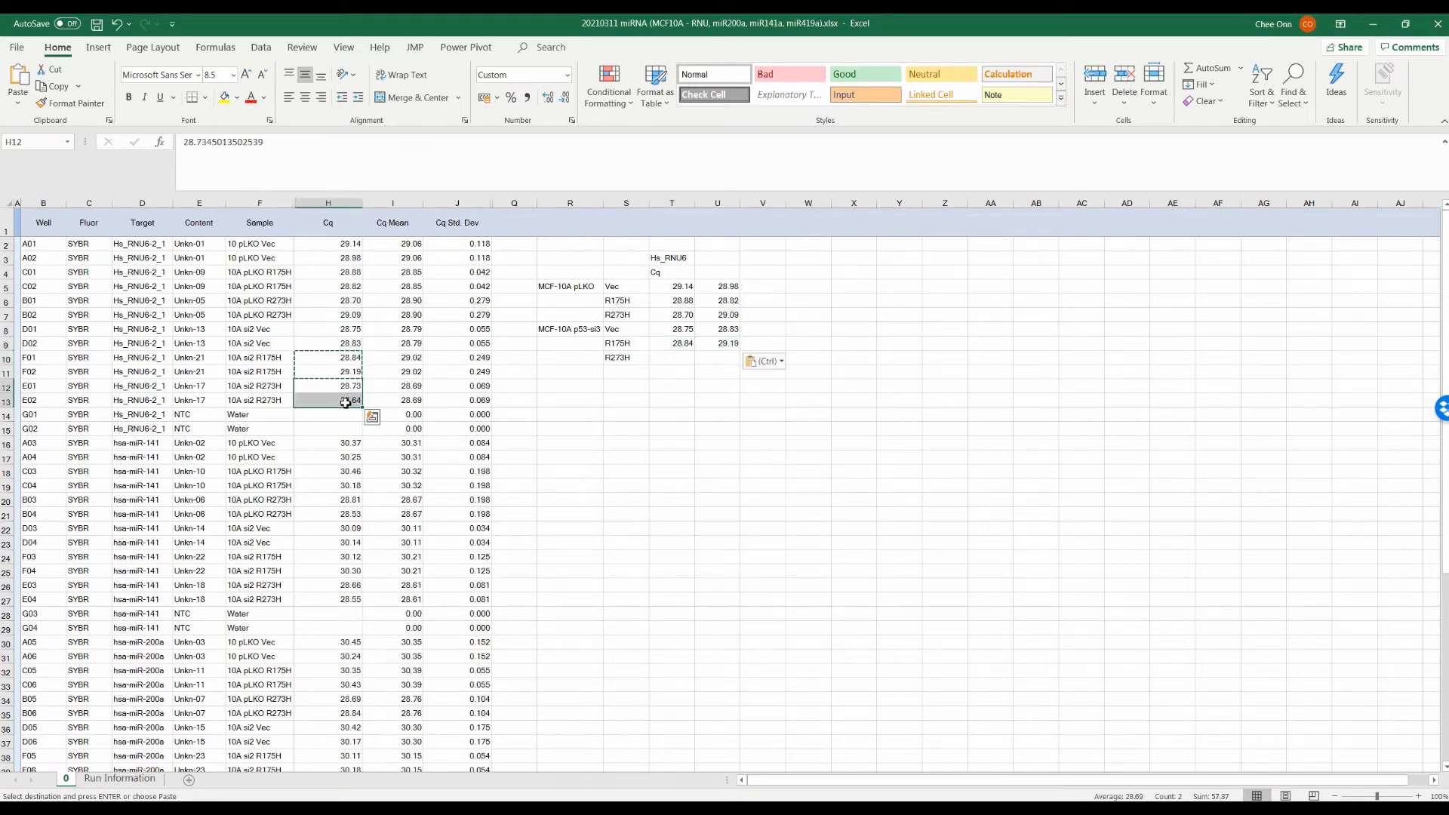
pyautogui.hotkey('ctrl', 'c')
pyautogui.rightClick(672, 357)
pyautogui.click(769, 434)
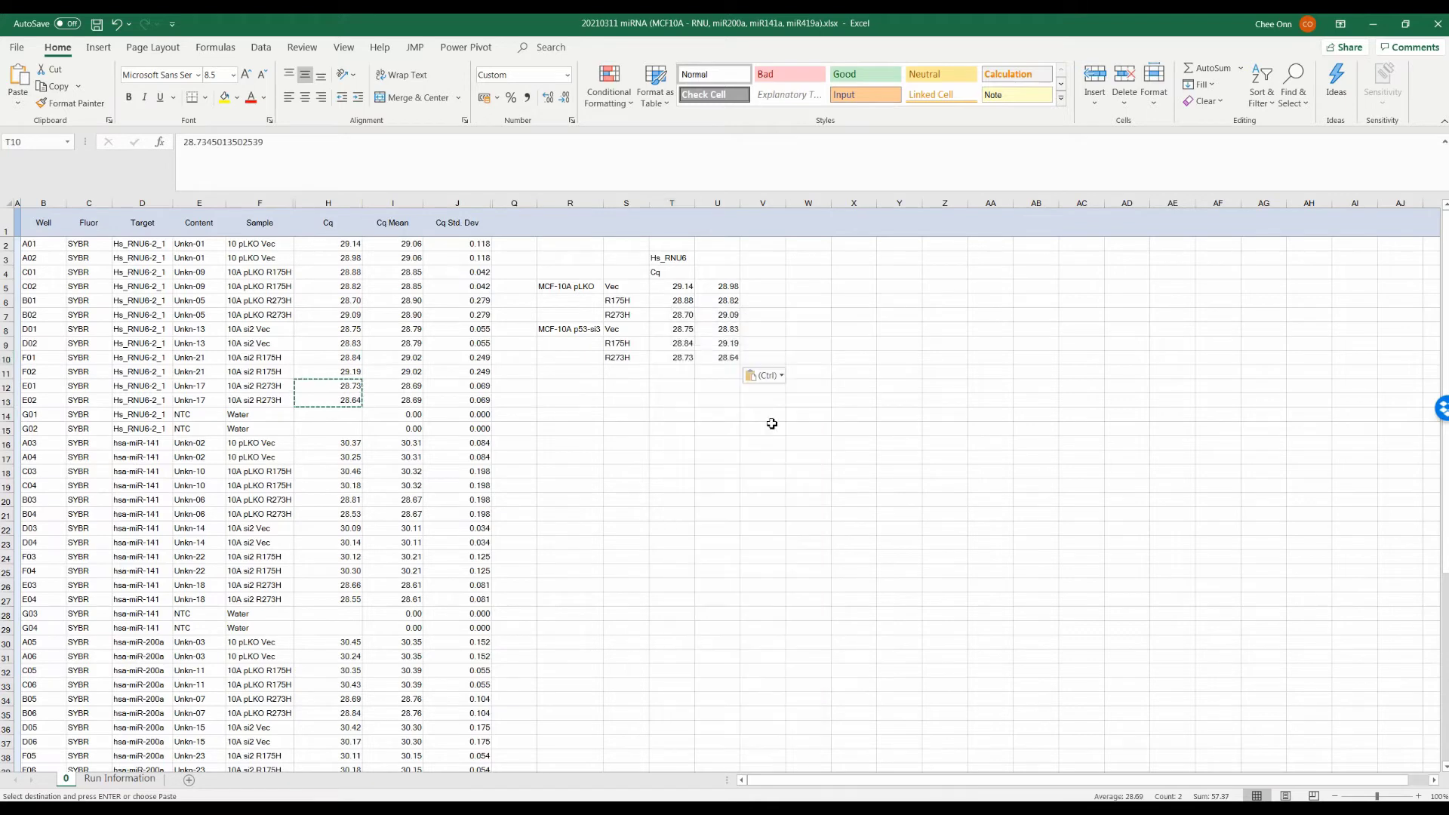
pyautogui.click(764, 273)
pyautogui.write('SQ')
pyautogui.click(763, 344)
# Copy the Hs_RNU6 trendline equation from the standard-curve workbook into V3
pyautogui.click(338, 740)
pyautogui.tripleClick(300, 149)
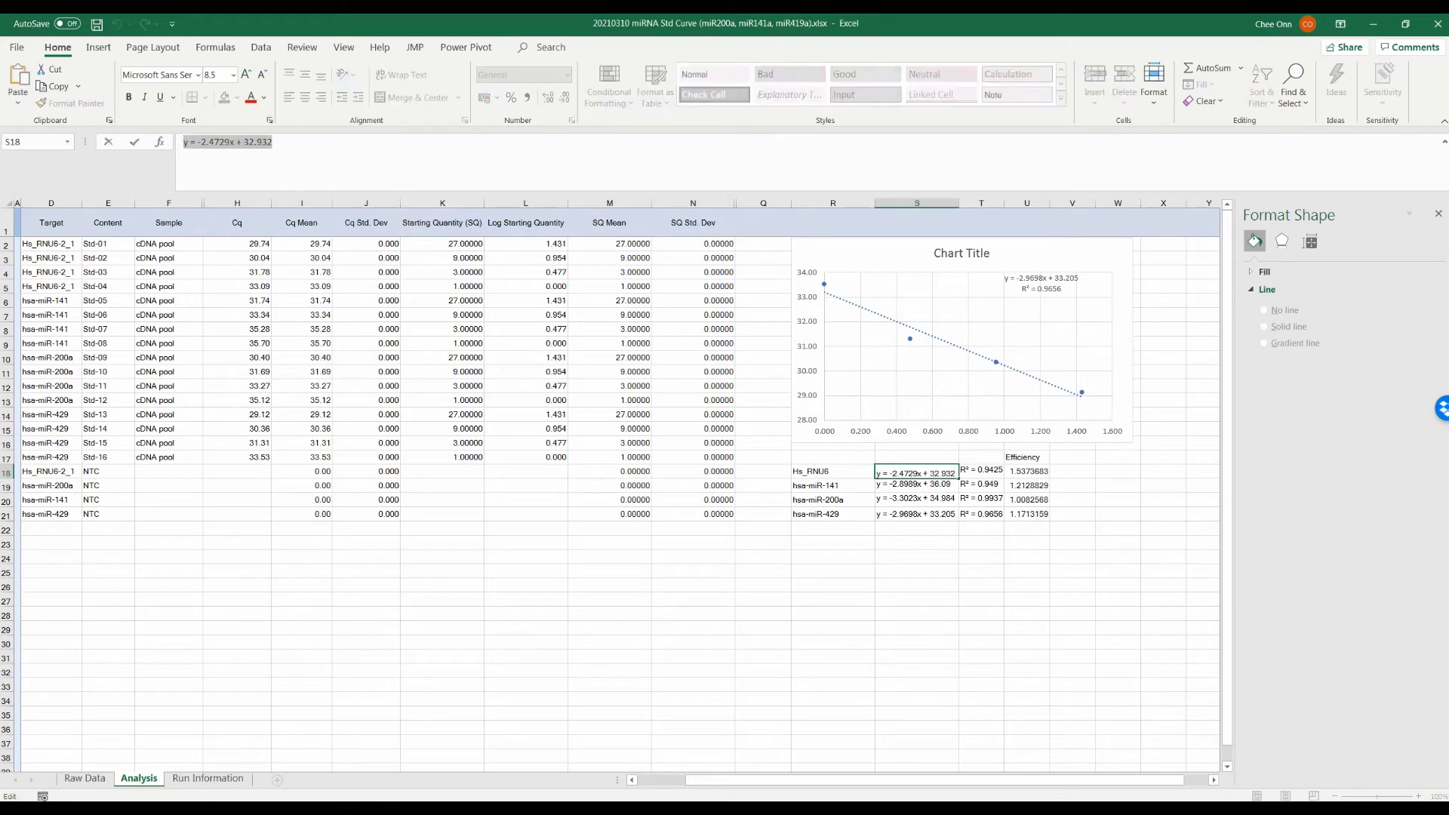
pyautogui.click(619, 735)
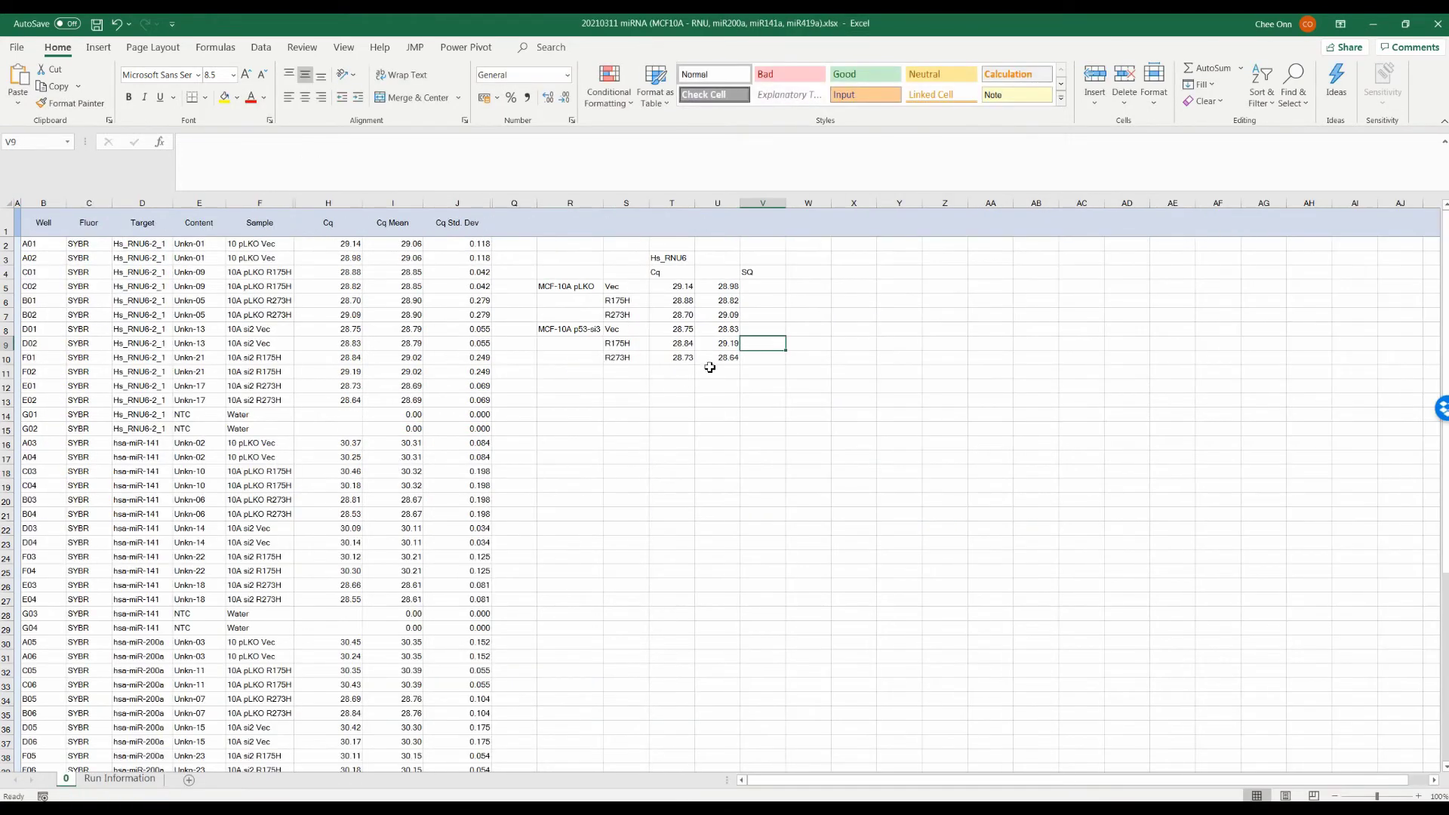
pyautogui.click(753, 257)
pyautogui.click(710, 177)
pyautogui.hotkey('ctrl', 'v')
pyautogui.click(760, 313)
# Enter the SQ formula =10^((T5-32.932)/-2.4729) in V5
pyautogui.click(756, 288)
pyautogui.write('=')
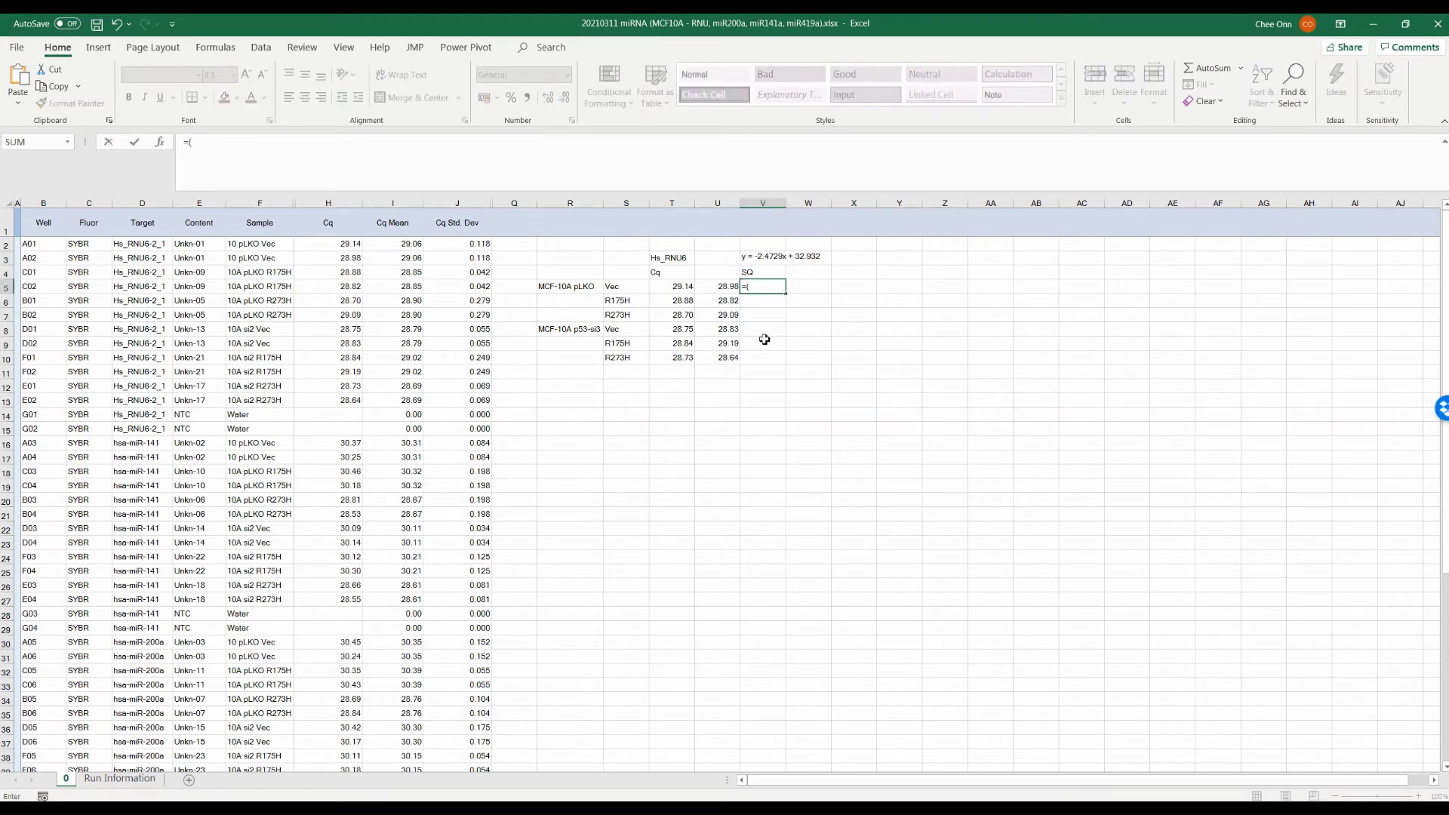
pyautogui.write('(')
pyautogui.click(680, 286)
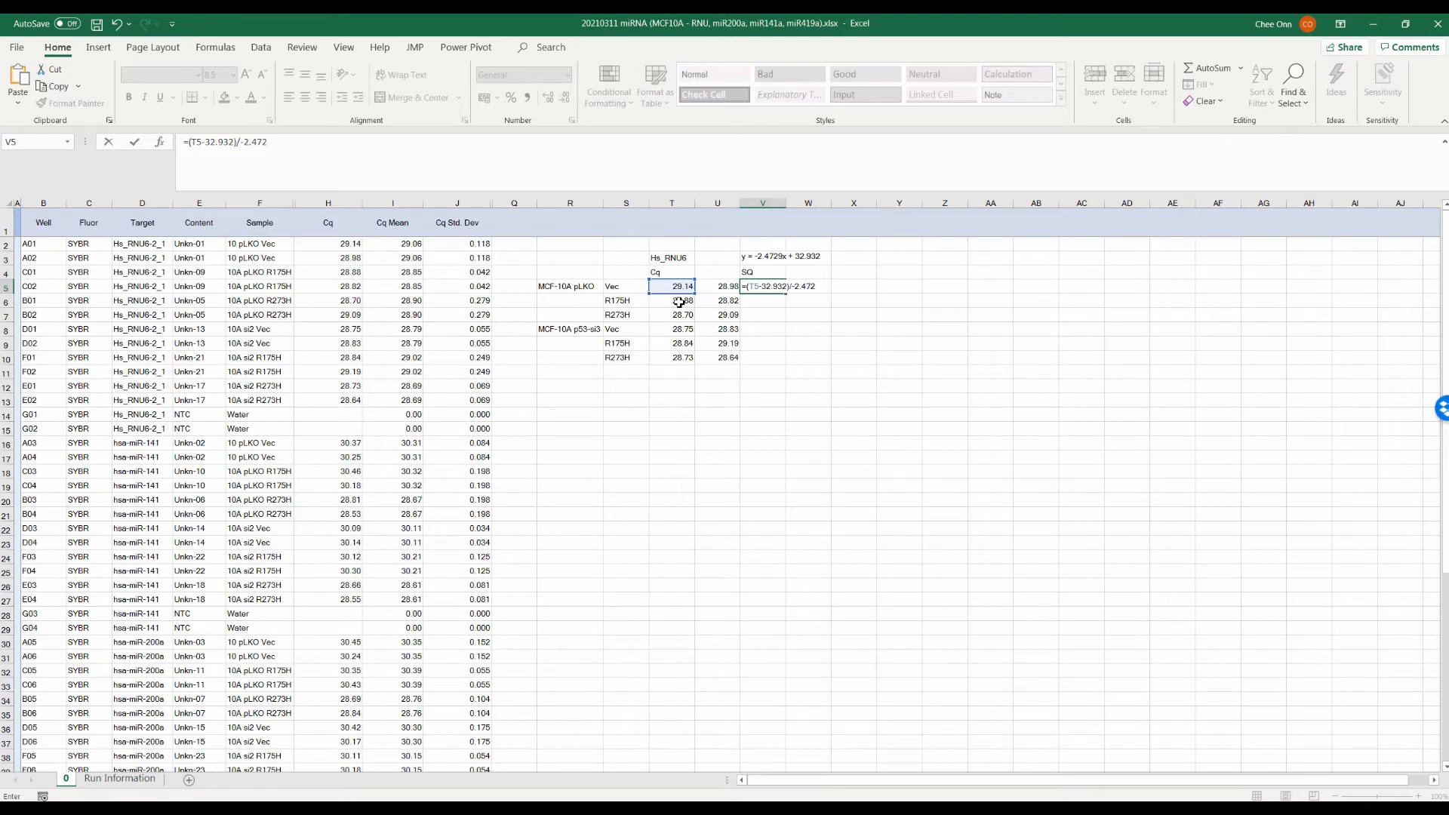
pyautogui.click(748, 288)
pyautogui.write('(')
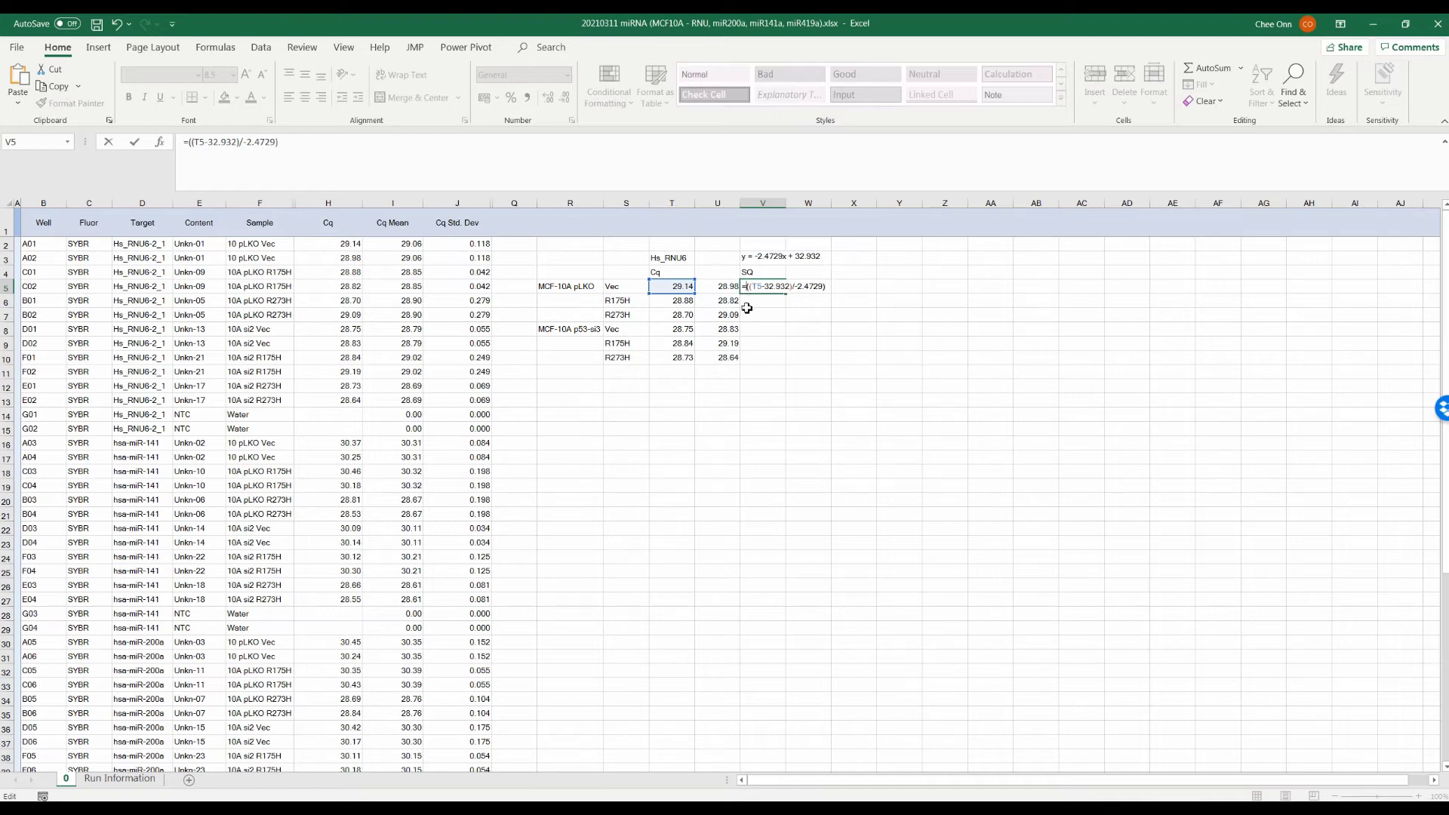
pyautogui.write('10^')
pyautogui.hotkey('ctrl', 'Return')
# Copy the SQ formula into W5 and across V5:W10 for all six samples
pyautogui.hotkey('ctrl', 'c')
pyautogui.press('Right')
pyautogui.hotkey('ctrl', 'v')
pyautogui.press('Left')
pyautogui.hotkey('shift', 'Right')
pyautogui.hotkey('ctrl', 'q')
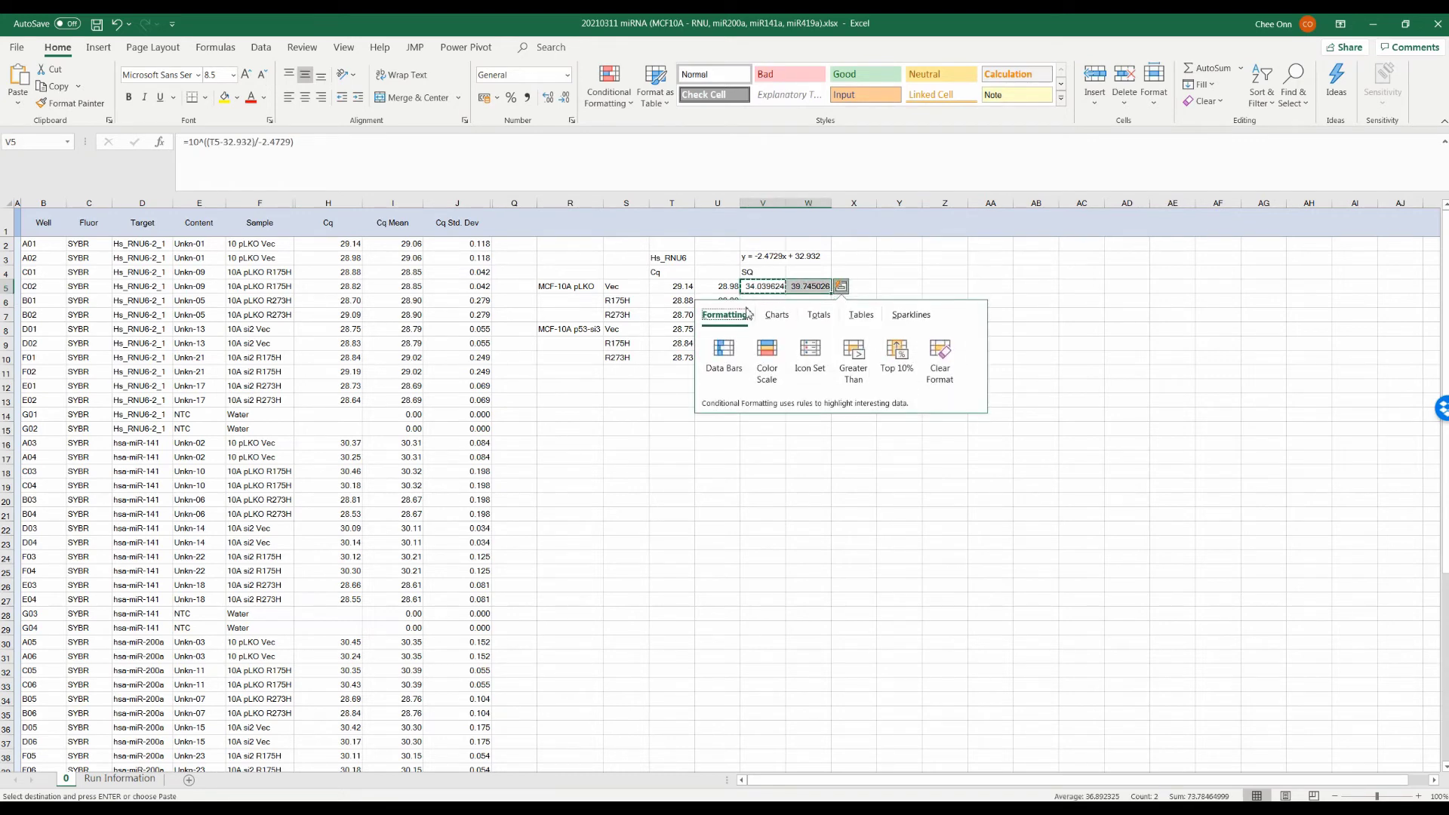
pyautogui.press('Escape')
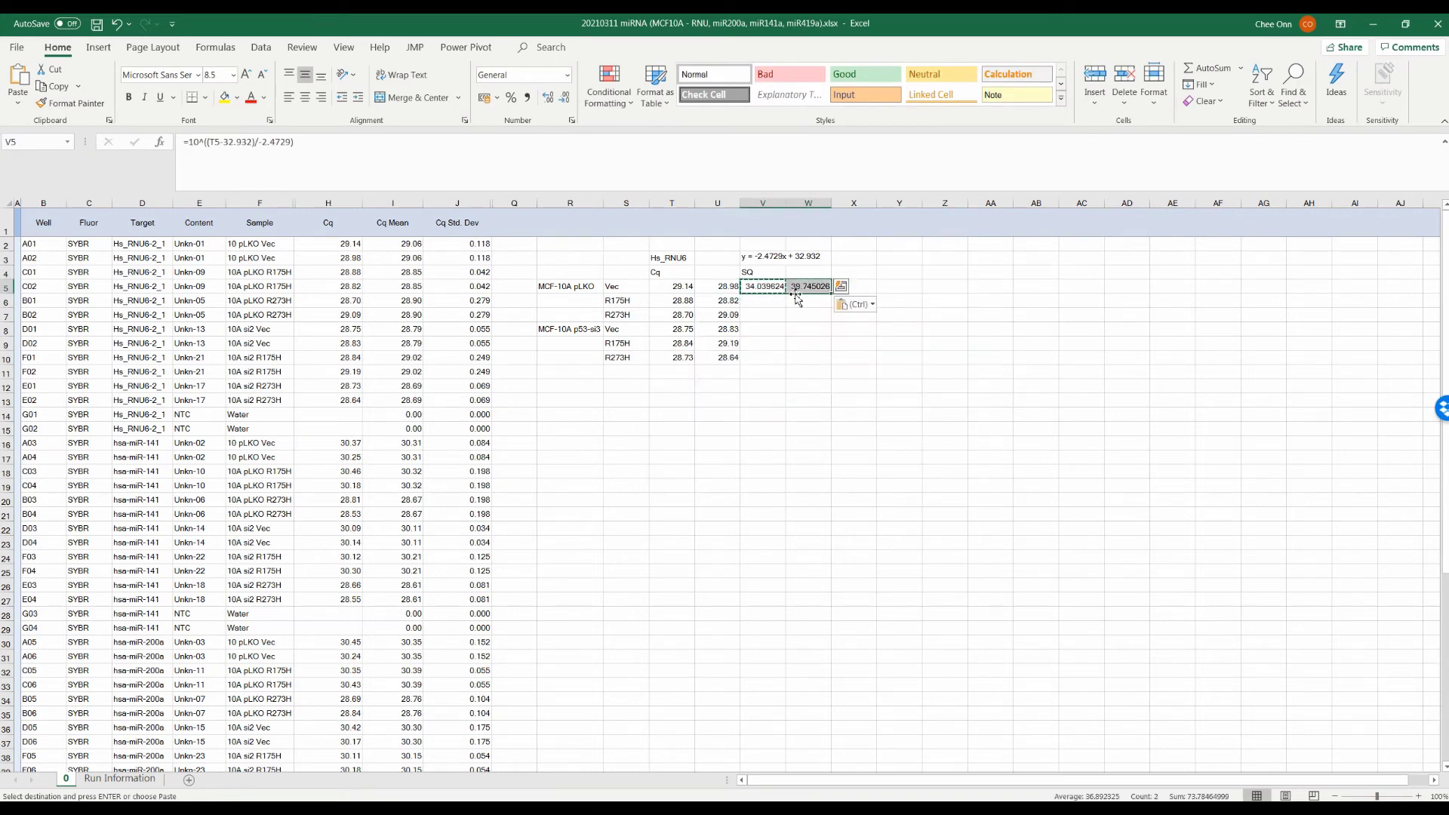
pyautogui.keyDown('shift'); pyautogui.click(806, 359); pyautogui.keyUp('shift')
# Fill the SQ formula to row 10, then add a Mean column in X averaging V:W for rows 5–10
pyautogui.hotkey('ctrl', 'v')
pyautogui.doubleClick(848, 273)
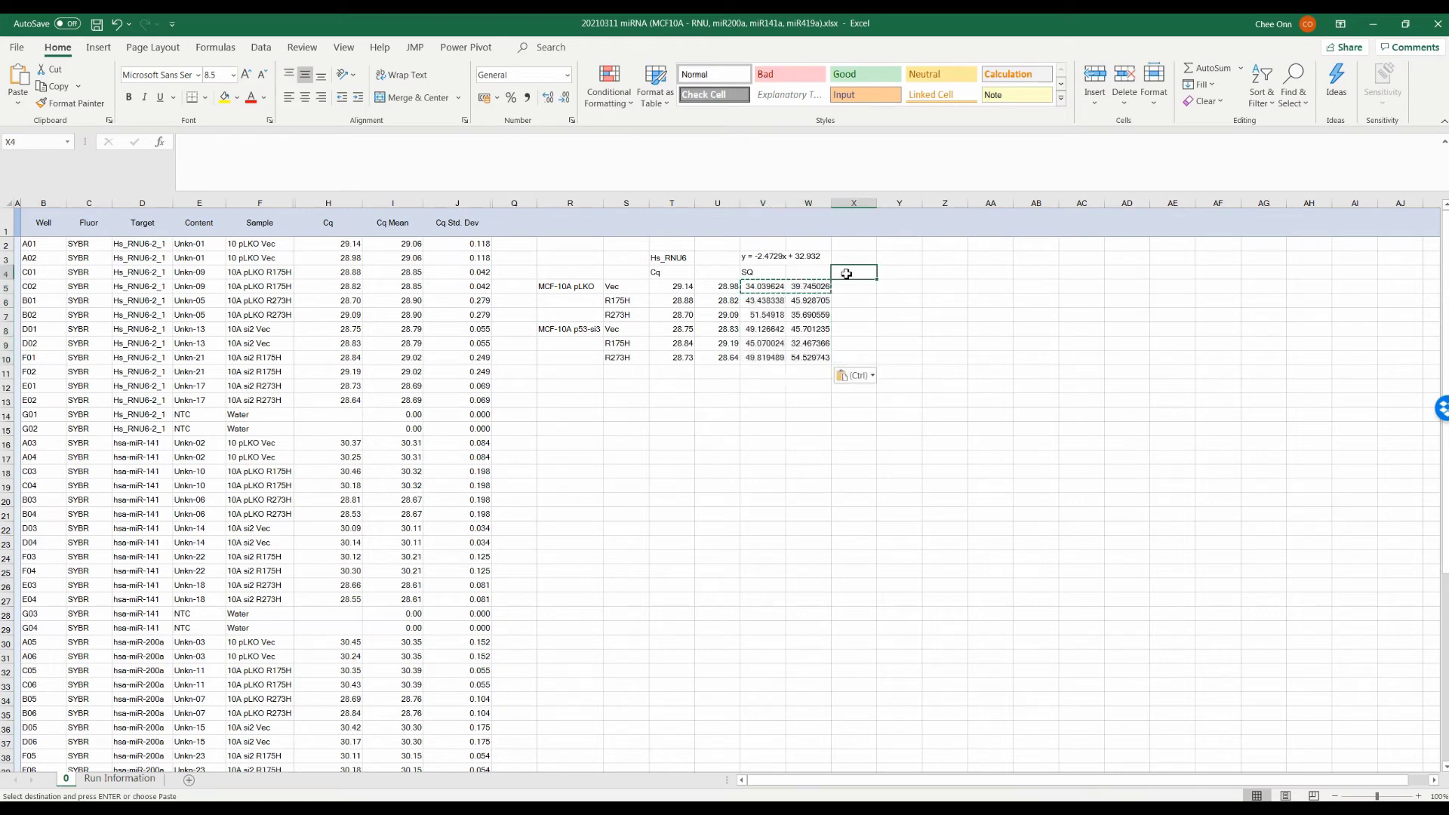
pyautogui.write('Mean')
pyautogui.press('Return')
pyautogui.write('=average(')
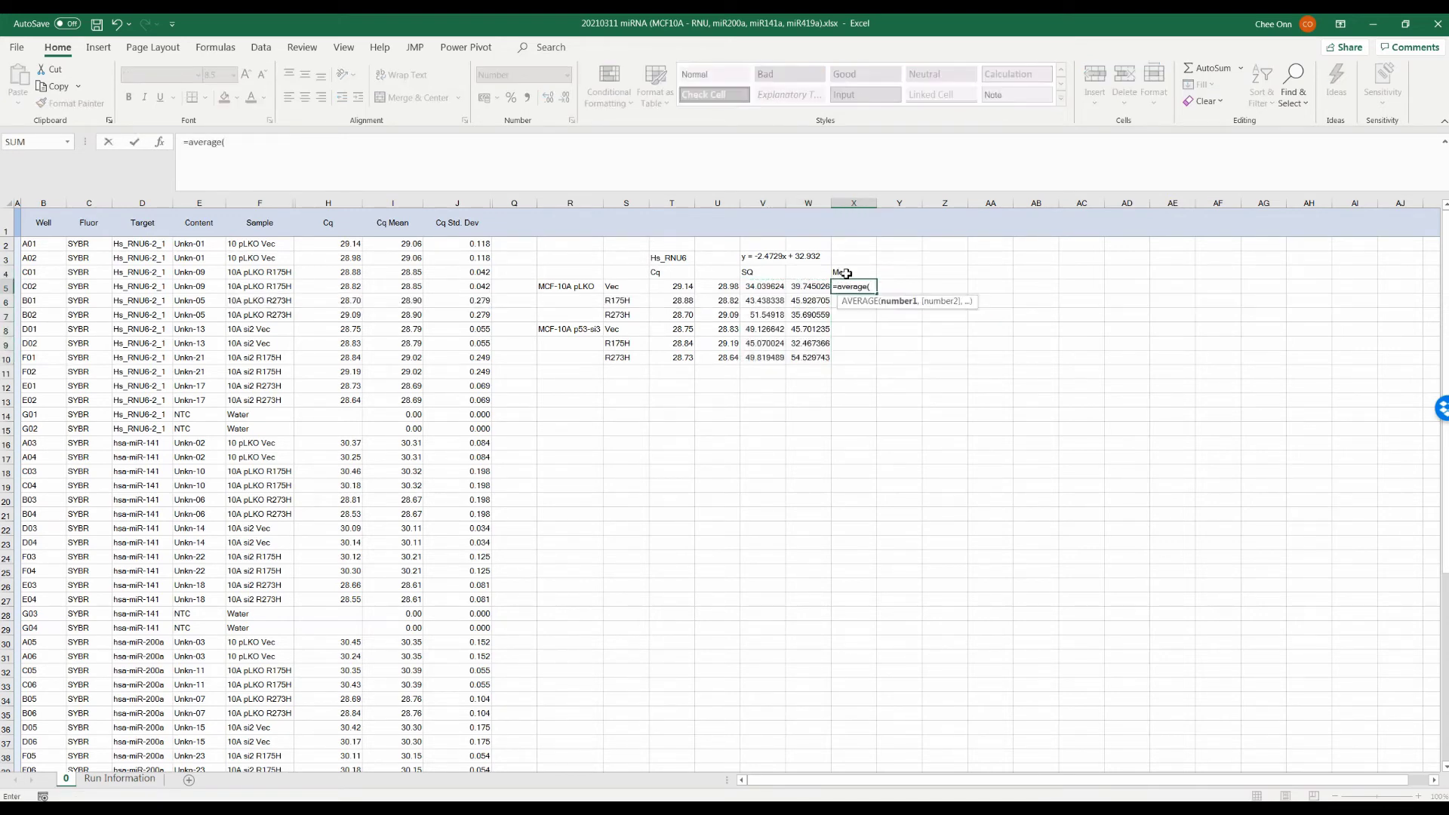
pyautogui.moveTo(775, 287); pyautogui.dragTo(801, 288)
pyautogui.press('Return')
pyautogui.press('Up')
pyautogui.hotkey('ctrl', 'c')
pyautogui.hotkey('shift', 'Down')
pyautogui.hotkey('shift', 'Down')
pyautogui.hotkey('shift', 'Down')
pyautogui.hotkey('shift', 'Down')
pyautogui.hotkey('shift', 'Down')
pyautogui.hotkey('shift', 'Down')
pyautogui.hotkey('shift', 'Up')
pyautogui.hotkey('ctrl', 'v')
pyautogui.press('ctrl')
pyautogui.press('Escape')
# Add an sd column in Y with =STDEV(V5:W5), filled down to Y10
pyautogui.click(898, 269)
pyautogui.write('sd')
pyautogui.press('Return')
pyautogui.write('=stdev(')
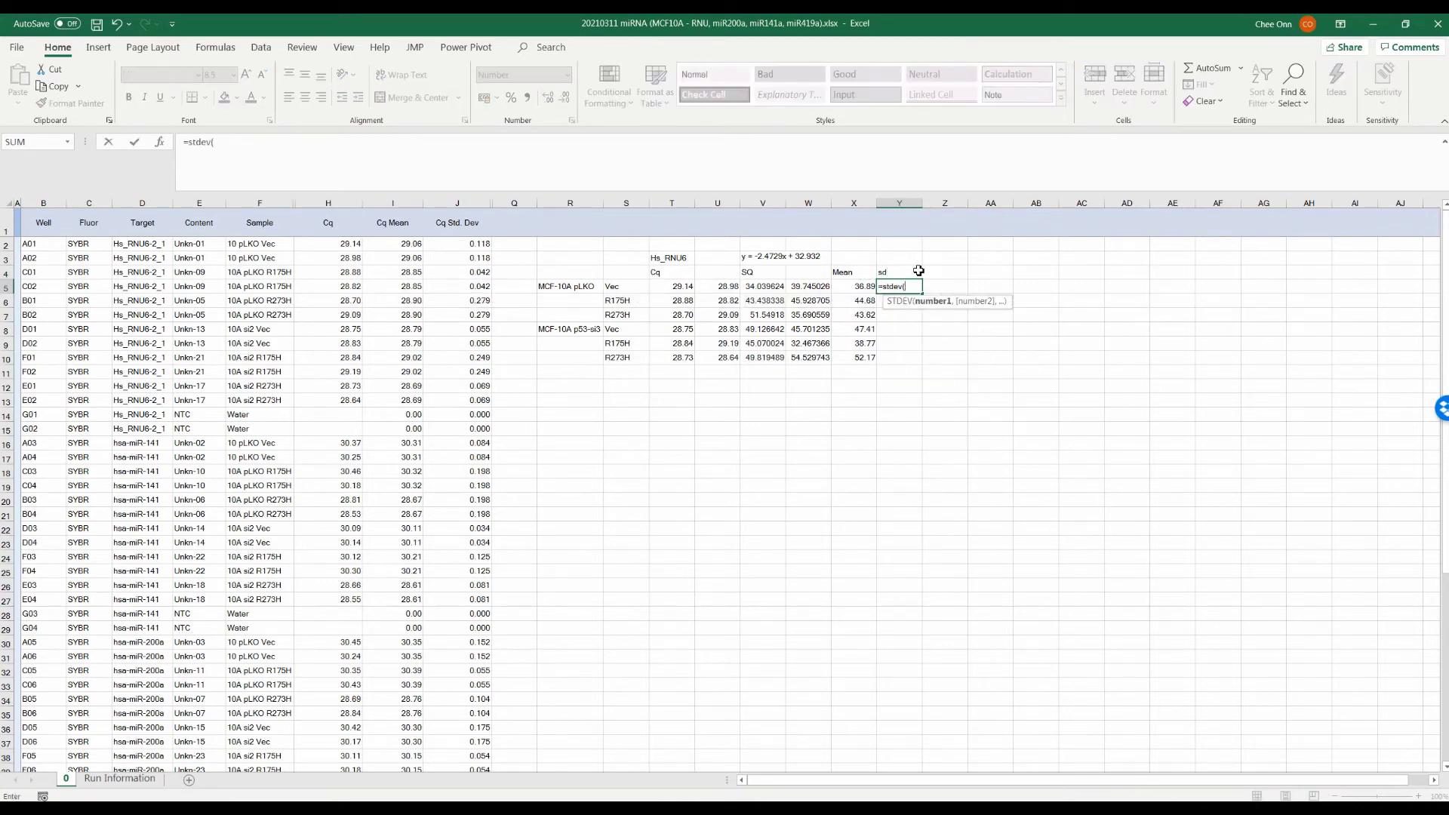
pyautogui.click(772, 287)
pyautogui.moveTo(785, 286); pyautogui.dragTo(790, 286)
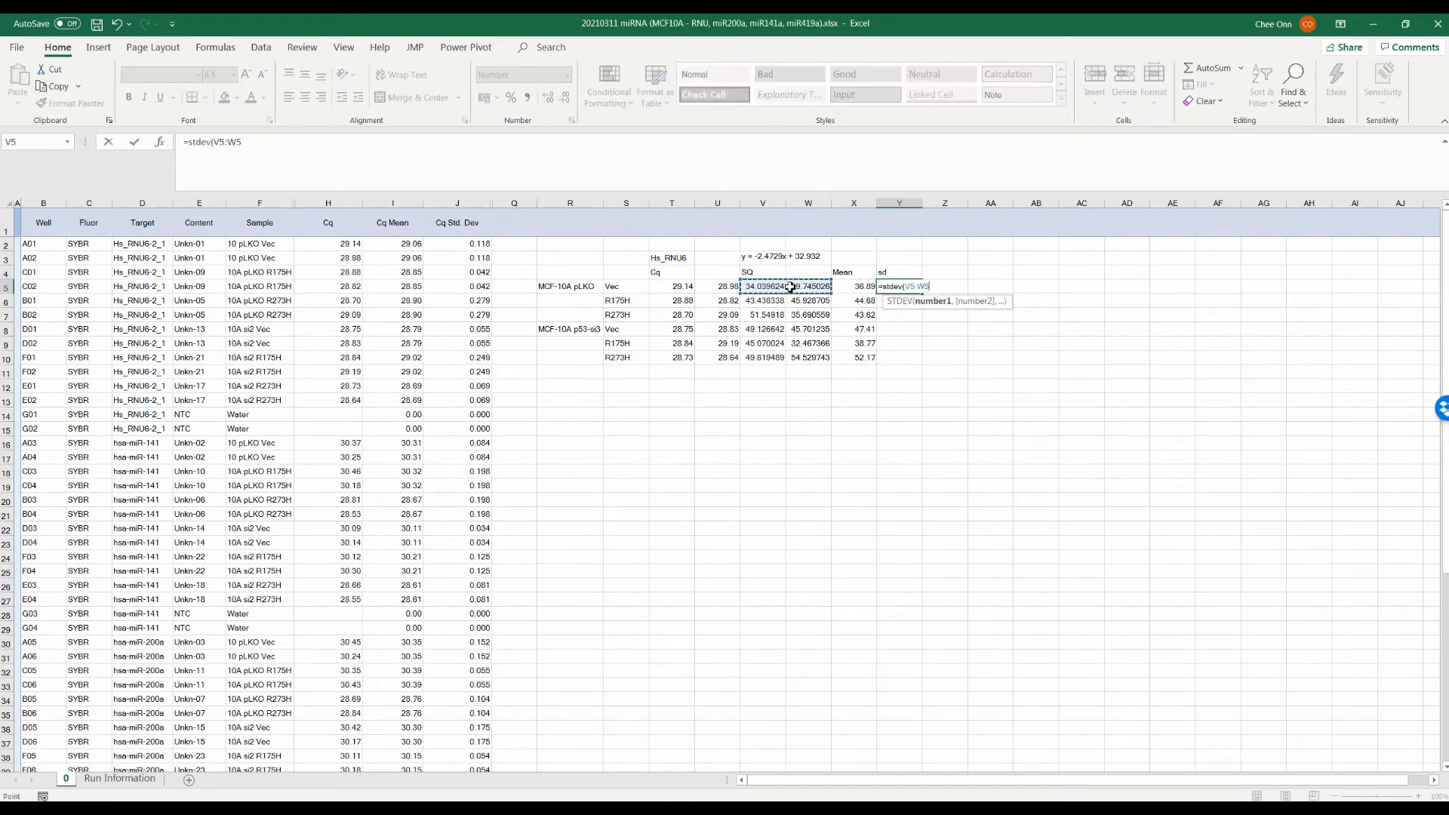
pyautogui.press('Return')
pyautogui.press('Up')
pyautogui.hotkey('ctrl', 'c')
pyautogui.hotkey('shift', 'Down')
pyautogui.hotkey('shift', 'Down')
pyautogui.hotkey('shift', 'Down')
pyautogui.hotkey('shift', 'Down')
pyautogui.hotkey('shift', 'Down')
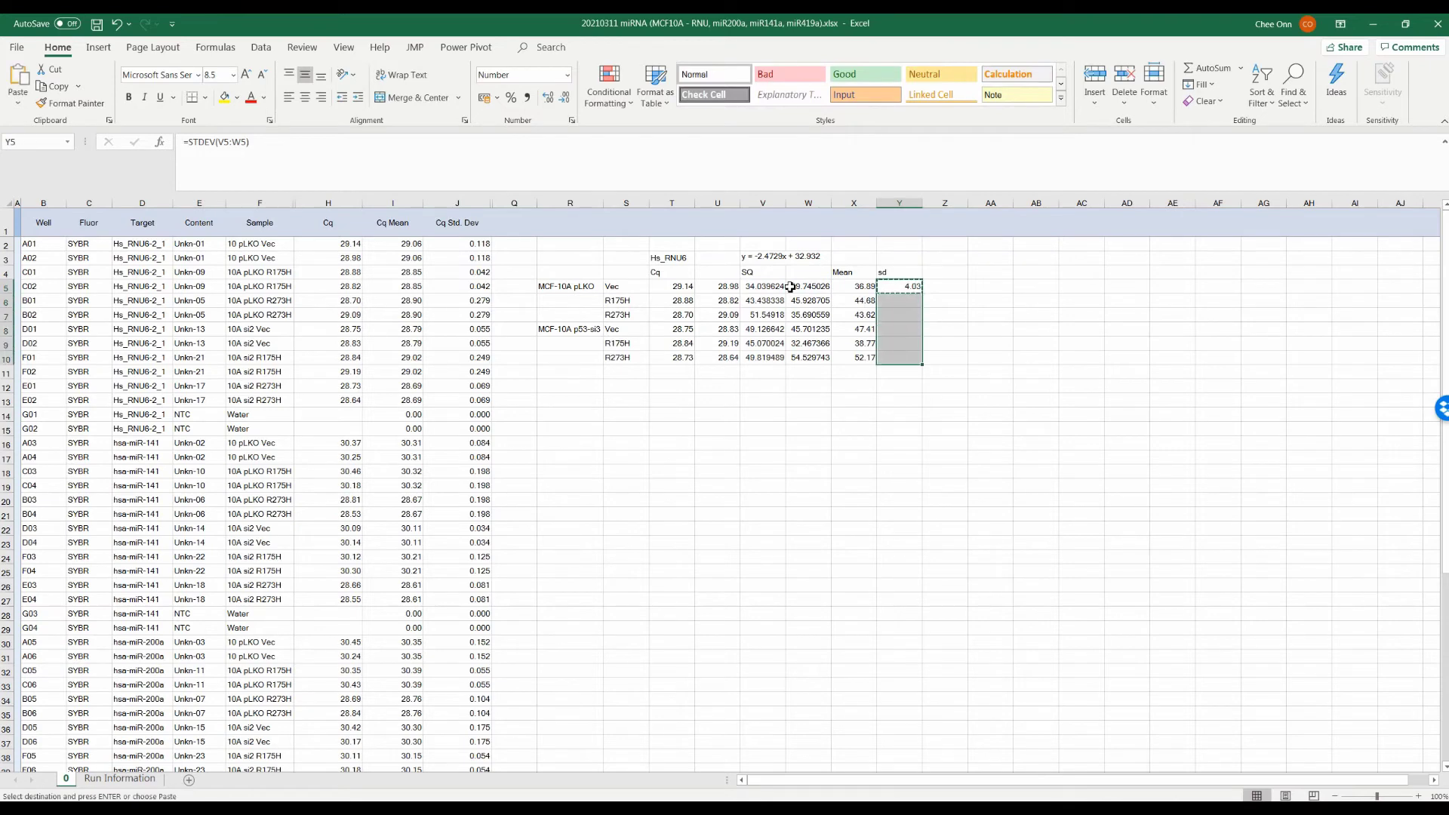
pyautogui.hotkey('ctrl', 'v')
# Copy the whole RNU6 table R3:Y10 and paste a duplicate at R13
pyautogui.moveTo(563, 257); pyautogui.dragTo(913, 361)
pyautogui.hotkey('ctrl', 'c')
pyautogui.click(572, 398)
pyautogui.hotkey('ctrl', 'v')
pyautogui.click(641, 437)
# Replace the Hs_RNU6 target name in T13 with hsa-miR-141 copied from column D
pyautogui.click(672, 401)
pyautogui.click(140, 443)
pyautogui.doubleClick(672, 401)
pyautogui.hotkey('shift', 'Home')
pyautogui.click(151, 452)
pyautogui.hotkey('ctrl', 'c')
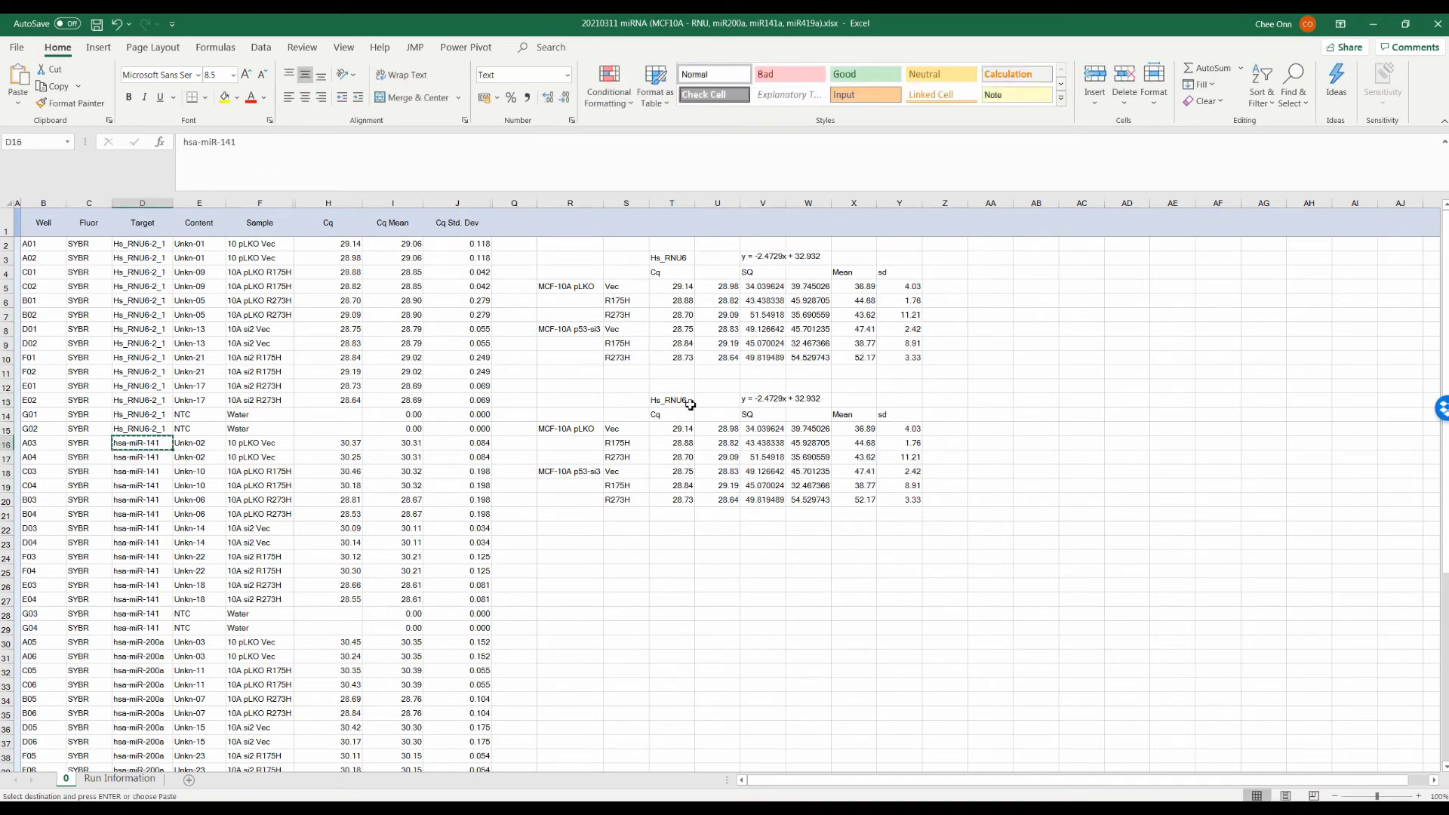
pyautogui.click(672, 401)
pyautogui.hotkey('ctrl', 'v')
# Clear the old Cq values and paste-transpose the six miR-141 Cq pairs from H16:H27 into T15:U20
pyautogui.moveTo(671, 429); pyautogui.dragTo(717, 500)
pyautogui.press('Delete')
pyautogui.moveTo(347, 443); pyautogui.dragTo(347, 599)
pyautogui.hotkey('ctrl', 'c')
pyautogui.rightClick(672, 429)
pyautogui.click(766, 125)
pyautogui.hotkey('ctrl', 'c')
pyautogui.rightClick(672, 443)
pyautogui.click(766, 126)
pyautogui.hotkey('ctrl', 'c')
pyautogui.click(670, 459)
pyautogui.rightClick(670, 459)
pyautogui.click(764, 150)
pyautogui.hotkey('ctrl', 'c')
pyautogui.rightClick(669, 472)
pyautogui.click(764, 165)
pyautogui.hotkey('ctrl', 'c')
pyautogui.rightClick(670, 485)
pyautogui.click(763, 179)
pyautogui.hotkey('ctrl', 'c')
pyautogui.rightClick(670, 500)
pyautogui.click(764, 194)
# Change the V15 SQ formula to slope 2.8989 and intercept 36.09, and apply it over V15:W20
pyautogui.click(324, 762)
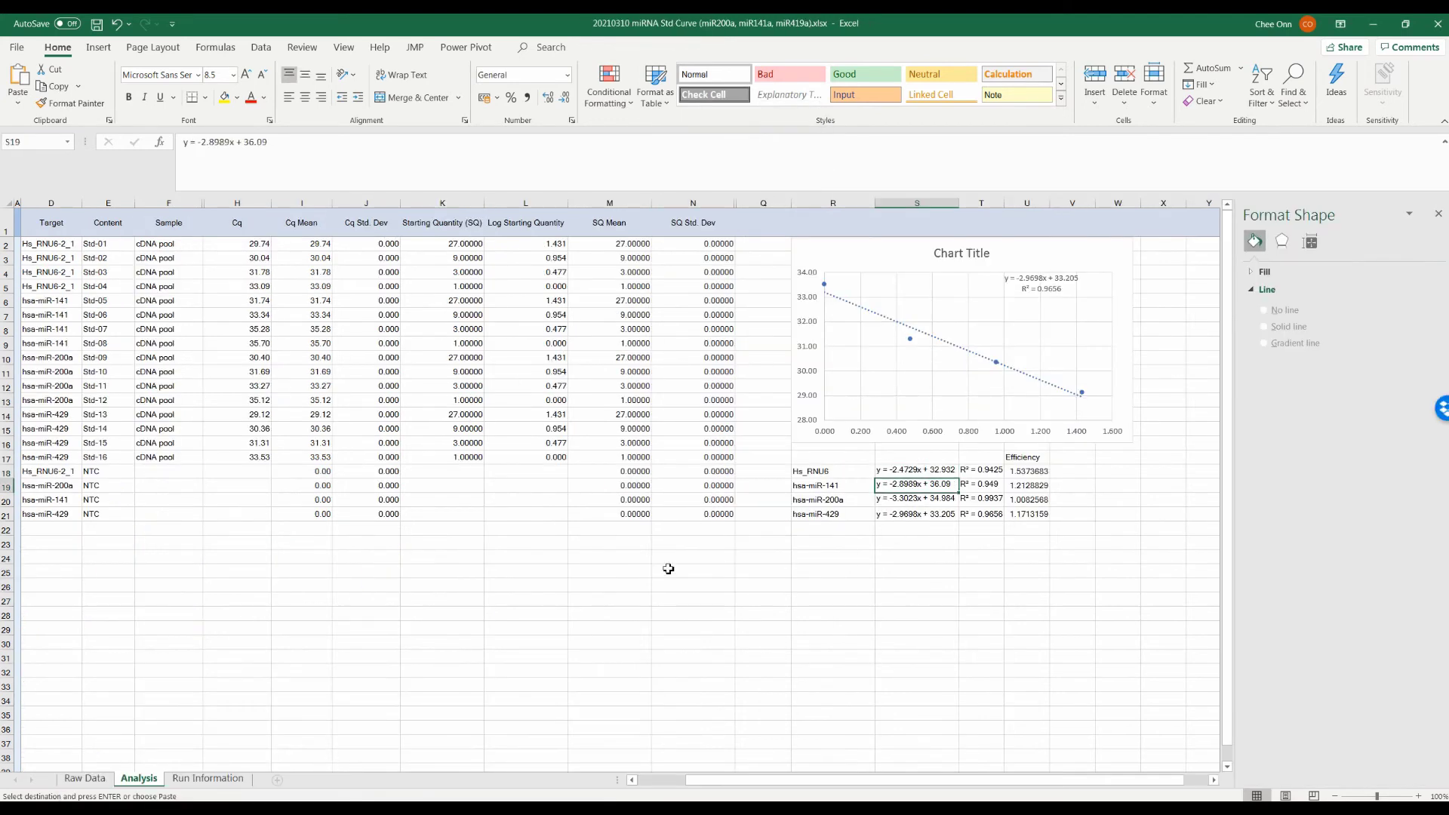
pyautogui.click(136, 738)
pyautogui.press('F2')
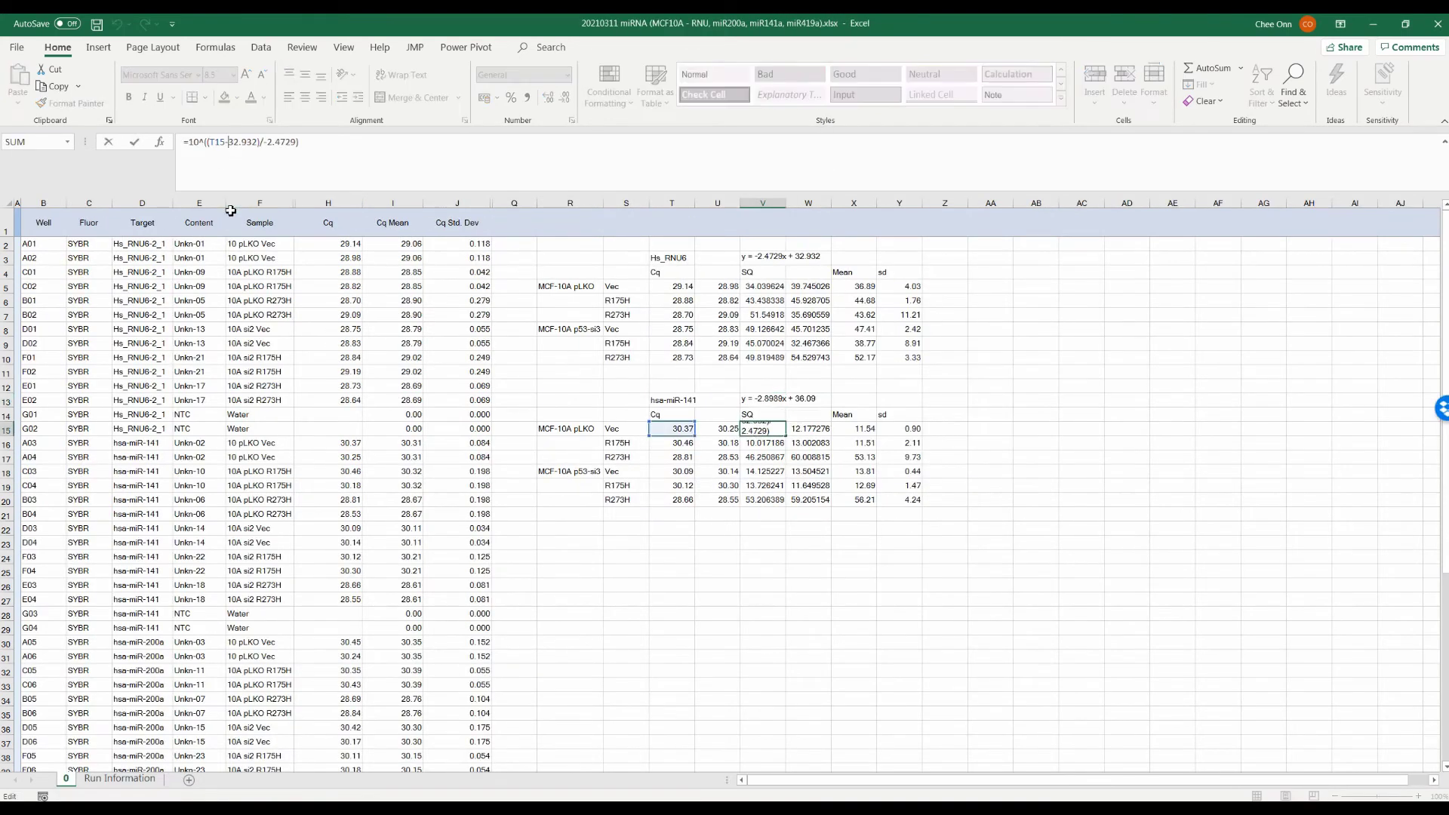
pyautogui.press('Left')
pyautogui.press('Left')
pyautogui.press('Left')
pyautogui.press('Left')
pyautogui.press('Left')
pyautogui.press('Left')
pyautogui.press('Left')
pyautogui.press('Left')
pyautogui.press('Left')
pyautogui.press('Left')
pyautogui.press('Left')
pyautogui.press('Left')
pyautogui.press('Left')
pyautogui.press('Left')
pyautogui.press('Left')
pyautogui.press('Left')
pyautogui.write('36.09')
pyautogui.press('Delete')
pyautogui.press('Delete')
pyautogui.press('Delete')
pyautogui.press('Delete')
pyautogui.press('Delete')
pyautogui.press('Delete')
pyautogui.press('Right')
pyautogui.press('Right')
pyautogui.press('Right')
pyautogui.write('2.8989')
pyautogui.hotkey('ctrl', 'Return')
pyautogui.hotkey('ctrl', 'c')
pyautogui.press('Right')
pyautogui.hotkey('shift', 'Left')
pyautogui.hotkey('shift', 'Down')
pyautogui.hotkey('shift', 'Down')
pyautogui.hotkey('shift', 'Down')
pyautogui.hotkey('shift', 'Down')
pyautogui.hotkey('shift', 'Down')
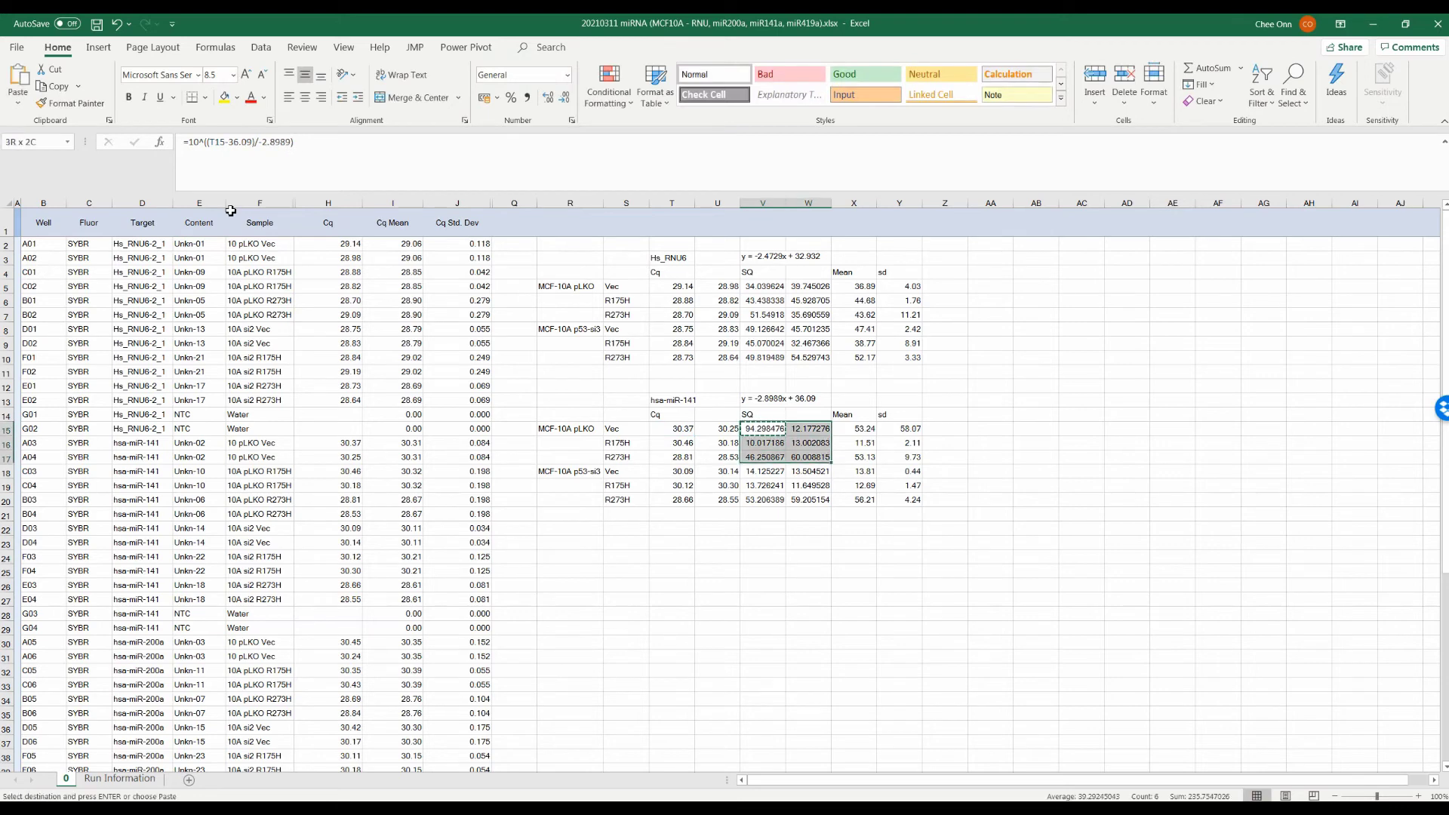
pyautogui.hotkey('ctrl', 'v')
# Clear the old Mean and sd cells and start a 'Norm' header in X14
pyautogui.press('Up')
pyautogui.press('Right')
pyautogui.hotkey('shift', 'Right')
pyautogui.hotkey('shift', 'Down')
pyautogui.hotkey('shift', 'Down')
pyautogui.hotkey('shift', 'Down')
pyautogui.hotkey('shift', 'Down')
pyautogui.hotkey('shift', 'Down')
pyautogui.hotkey('shift', 'Down')
pyautogui.press('Delete')
pyautogui.write('Norm')
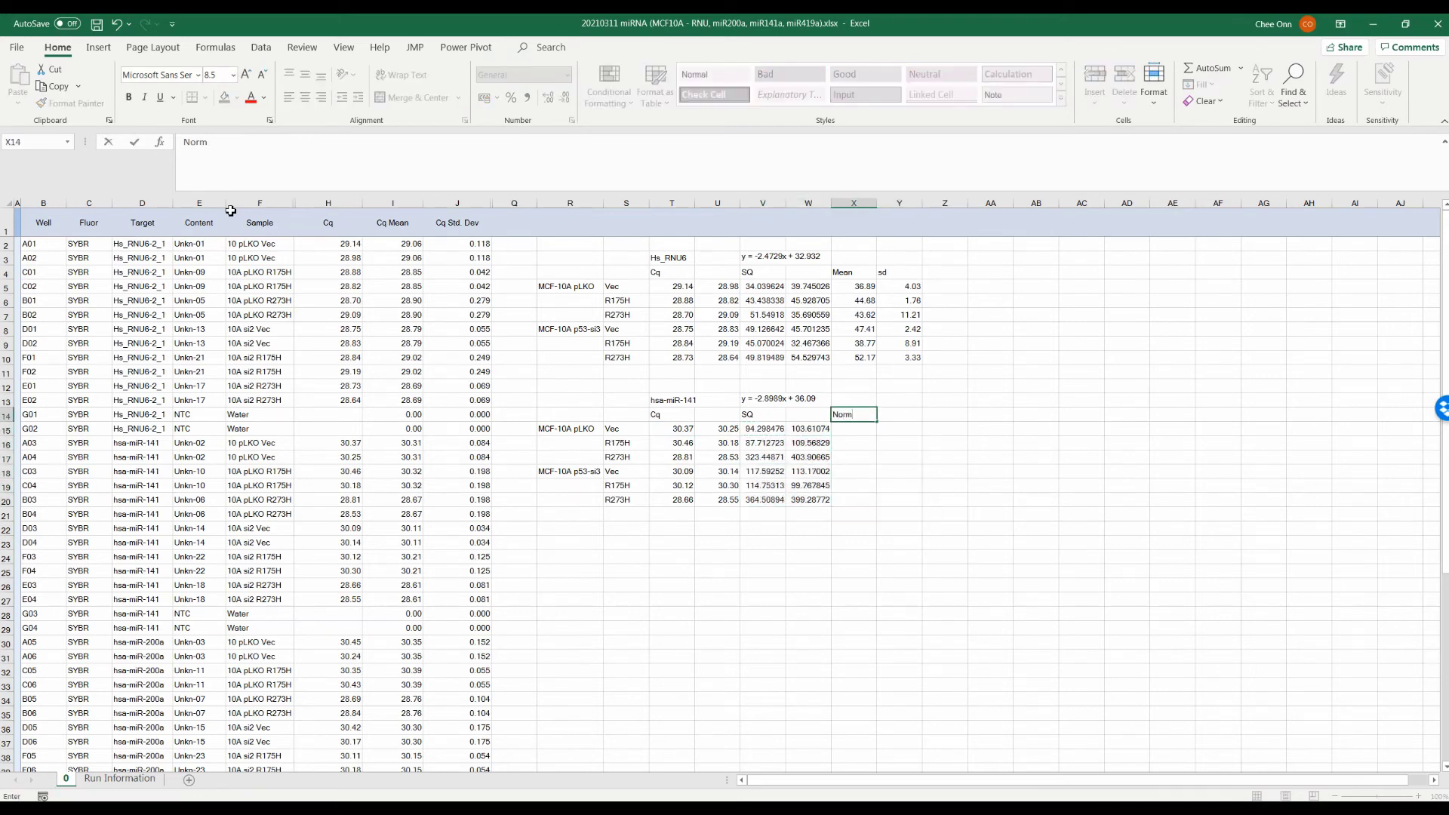
# Normalize SQ to the RNU6 mean with =V15/$X5, filled over X15:Y20
pyautogui.press('Down')
pyautogui.write('=')
pyautogui.click(763, 428)
pyautogui.write('/')
pyautogui.click(862, 283)
pyautogui.press('F4')
pyautogui.press('F4')
pyautogui.press('F4')
pyautogui.hotkey('ctrl', 'Return')
pyautogui.hotkey('ctrl', 'c')
pyautogui.hotkey('shift', 'Down')
pyautogui.hotkey('shift', 'Down')
pyautogui.hotkey('shift', 'Down')
pyautogui.hotkey('shift', 'Down')
pyautogui.hotkey('shift', 'Down')
pyautogui.hotkey('ctrl', 'v')
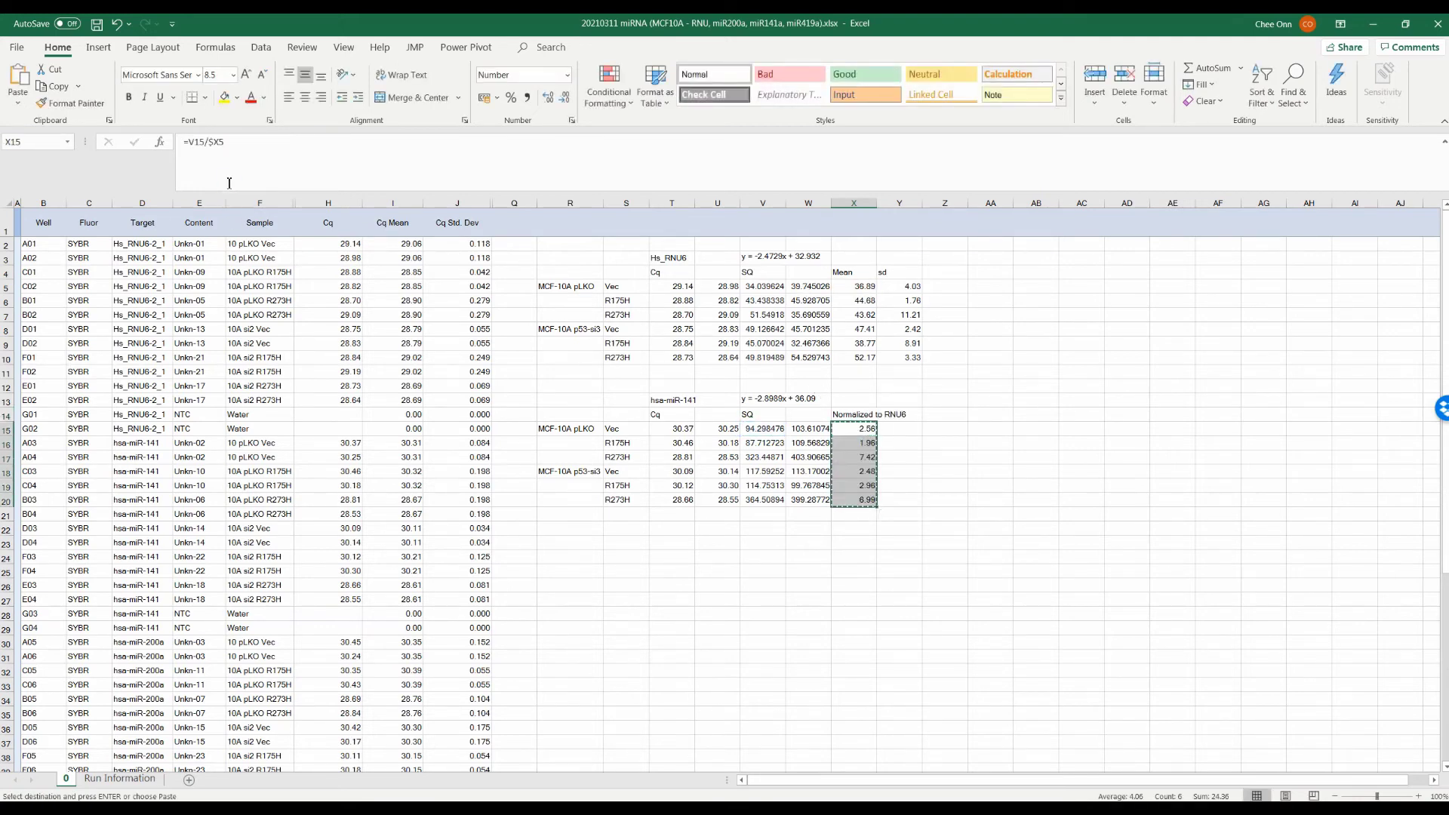
pyautogui.press('Right')
pyautogui.hotkey('ctrl', 'v')
# Add a Mean column in Z averaging the normalized pairs X:Y for rows 15–20
pyautogui.press('Up')
pyautogui.press('Right')
pyautogui.write('Mean')
pyautogui.press('Return')
pyautogui.write('=average(')
pyautogui.press('Left')
pyautogui.press('Left')
pyautogui.hotkey('shift', 'Right')
pyautogui.hotkey('ctrl', 'Return')
pyautogui.hotkey('ctrl', 'c')
pyautogui.hotkey('shift', 'Down')
pyautogui.hotkey('shift', 'Down')
pyautogui.hotkey('shift', 'Down')
pyautogui.hotkey('shift', 'Down')
pyautogui.hotkey('shift', 'Down')
pyautogui.hotkey('ctrl', 'v')
pyautogui.press('Right')
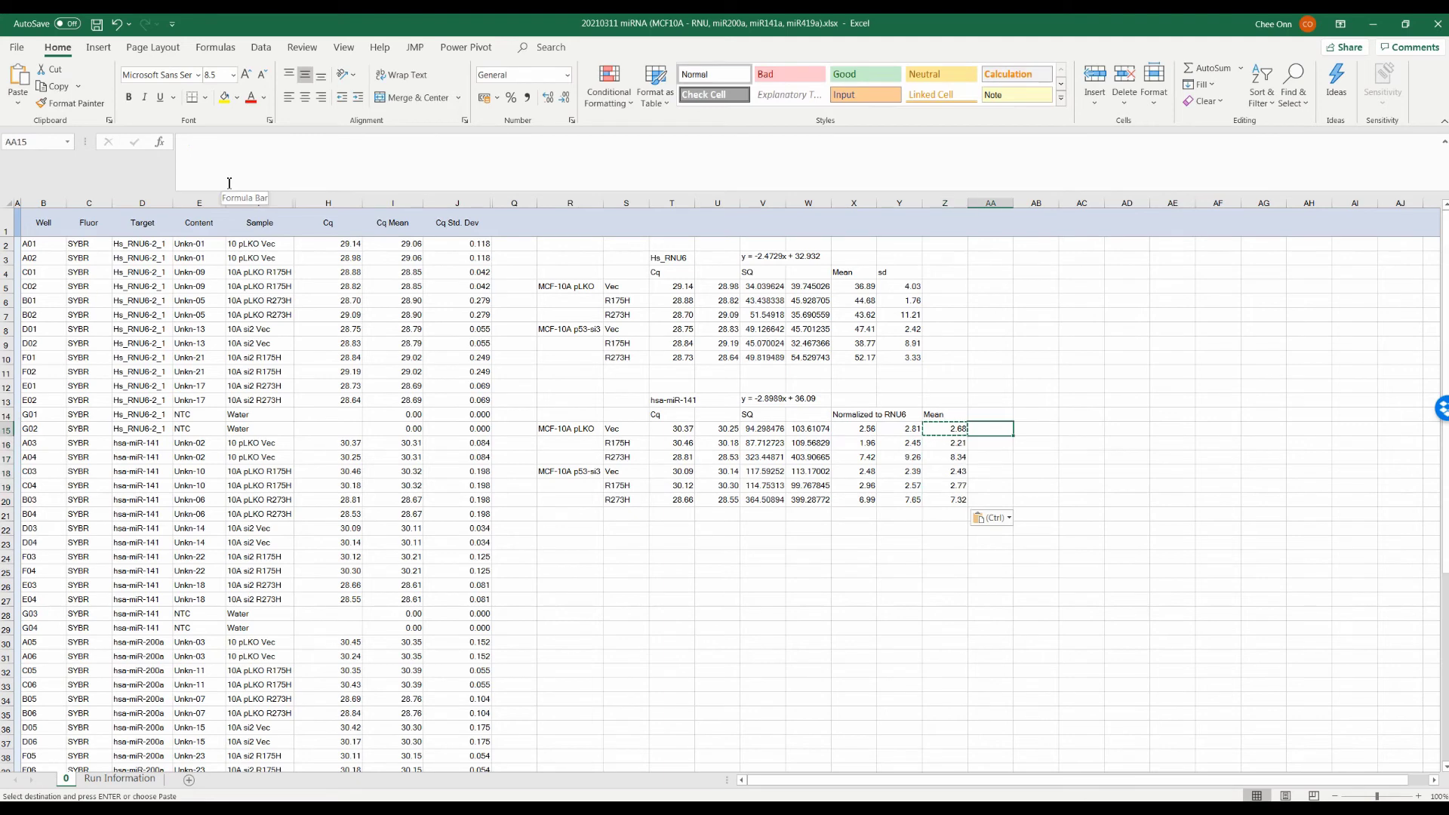
# Add a 'Normalized to pLKO Vec' header and fill =X15/$Z$15 over AA15:AB17
pyautogui.press('Up')
pyautogui.write('Norm')
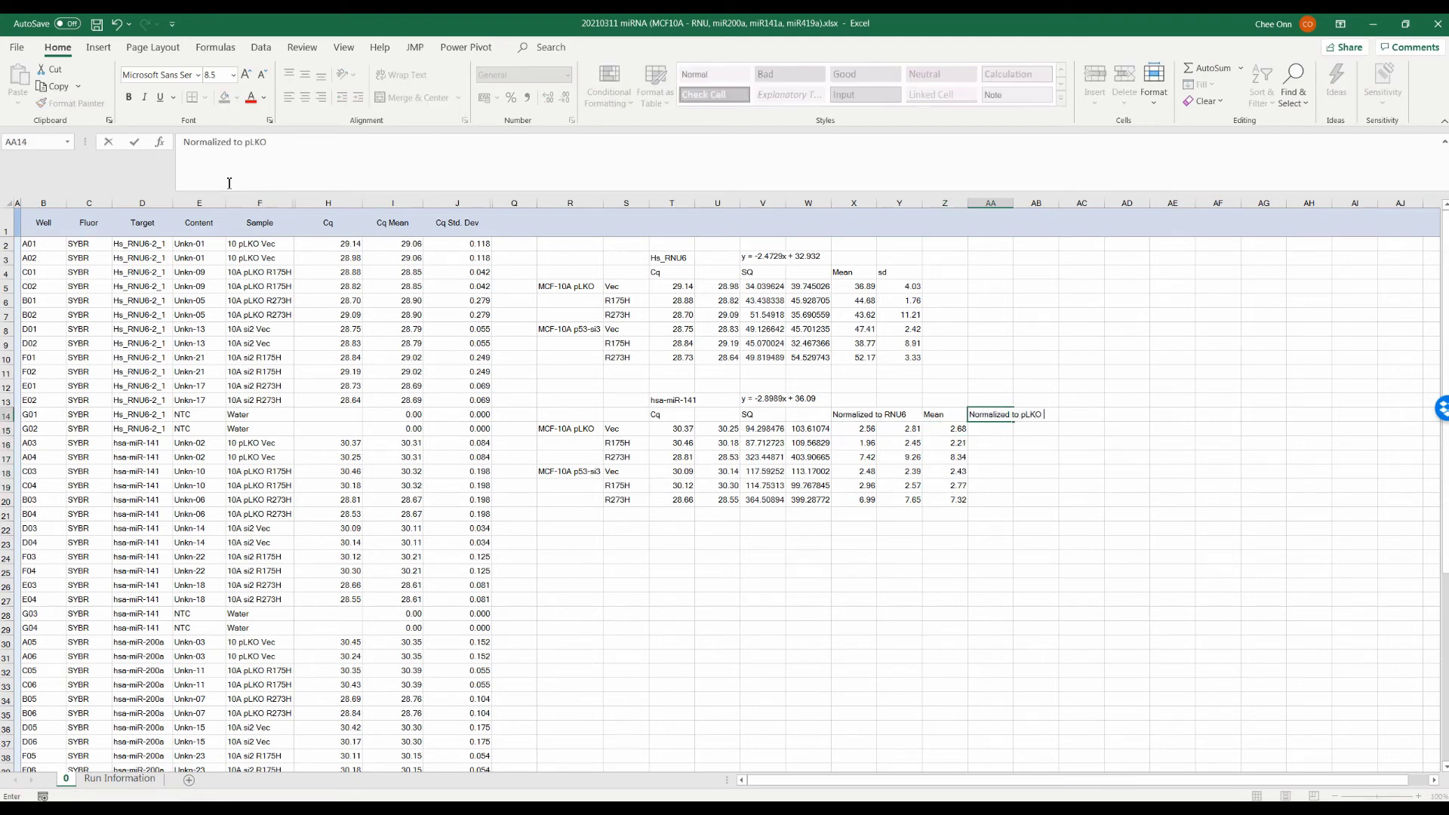
pyautogui.write('alized to pLKO Vec')
pyautogui.press('Return')
pyautogui.write('=')
pyautogui.press('Left')
pyautogui.press('Left')
pyautogui.press('Left')
pyautogui.write('/')
pyautogui.press('Left')
pyautogui.click(211, 161)
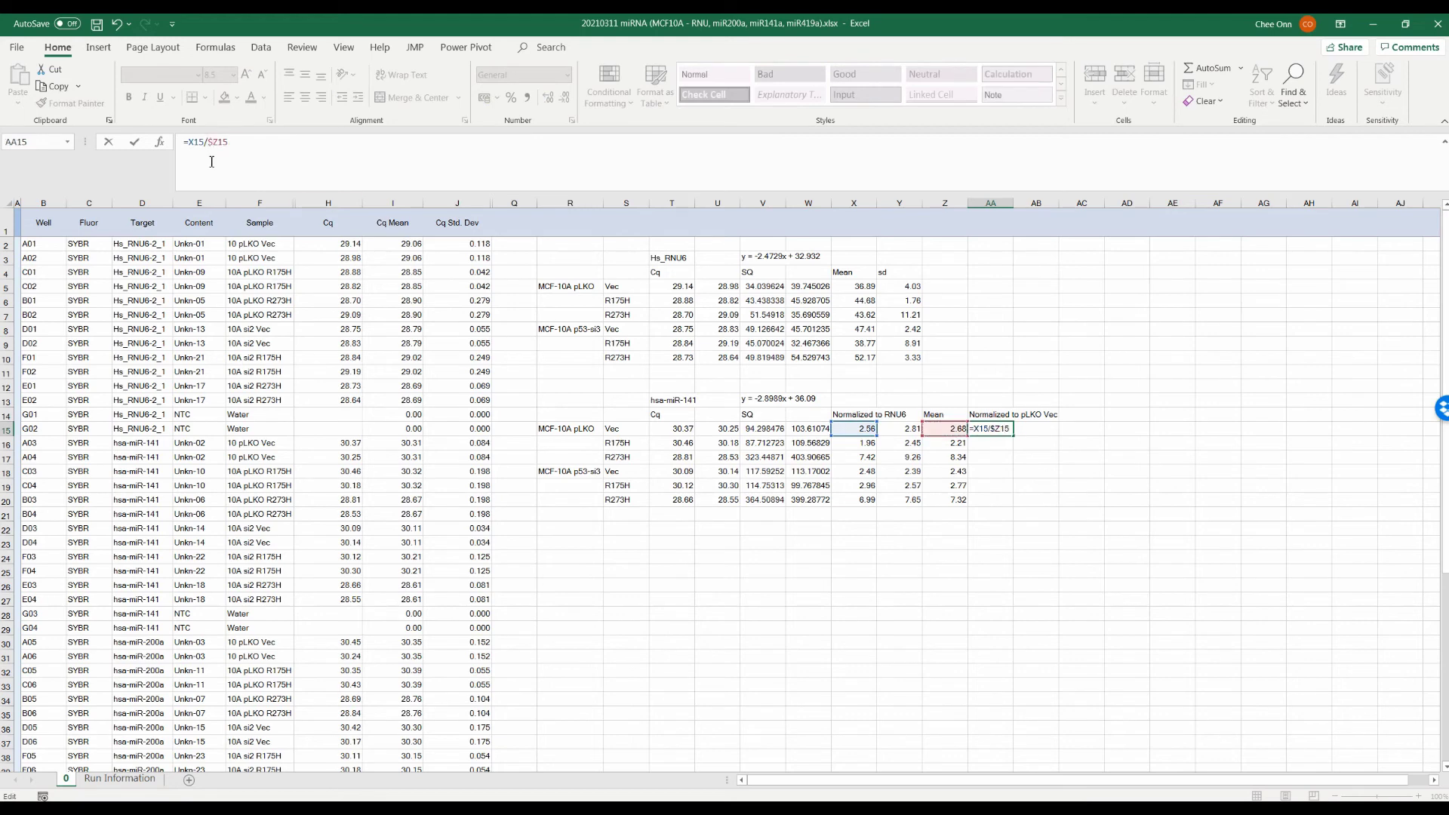
pyautogui.hotkey('ctrl', 'Return')
pyautogui.hotkey('ctrl', 'c')
pyautogui.hotkey('shift', 'Down')
pyautogui.hotkey('shift', 'Down')
pyautogui.hotkey('shift', 'Right')
pyautogui.hotkey('ctrl', 'v')
# Normalize the si3 rows with =X18/$Z$18 over AA18:AB20 and rename the header 'Normalized to Vec'
pyautogui.press('Down')
pyautogui.write('=')
pyautogui.press('Left')
pyautogui.press('Left')
pyautogui.press('Left')
pyautogui.write('/')
pyautogui.press('Left')
pyautogui.press('Up')
pyautogui.press('F4')
pyautogui.press('Return')
pyautogui.click(996, 414)
pyautogui.click(269, 142)
pyautogui.press('BackSpace')
pyautogui.press('BackSpace')
pyautogui.press('BackSpace')
pyautogui.press('BackSpace')
pyautogui.press('BackSpace')
pyautogui.press('Return')
pyautogui.press('Down')
pyautogui.press('Down')
pyautogui.press('Down')
pyautogui.hotkey('ctrl', 'c')
pyautogui.hotkey('shift', 'Right')
pyautogui.hotkey('shift', 'Down')
pyautogui.hotkey('shift', 'Down')
pyautogui.hotkey('ctrl', 'v')
# Add the Mean FC heading in AC14 (typed as 'Fean FC')
pyautogui.press('Up')
pyautogui.press('Up')
pyautogui.press('Up')
pyautogui.press('Up')
pyautogui.press('Right')
pyautogui.press('Right')
pyautogui.write('F')
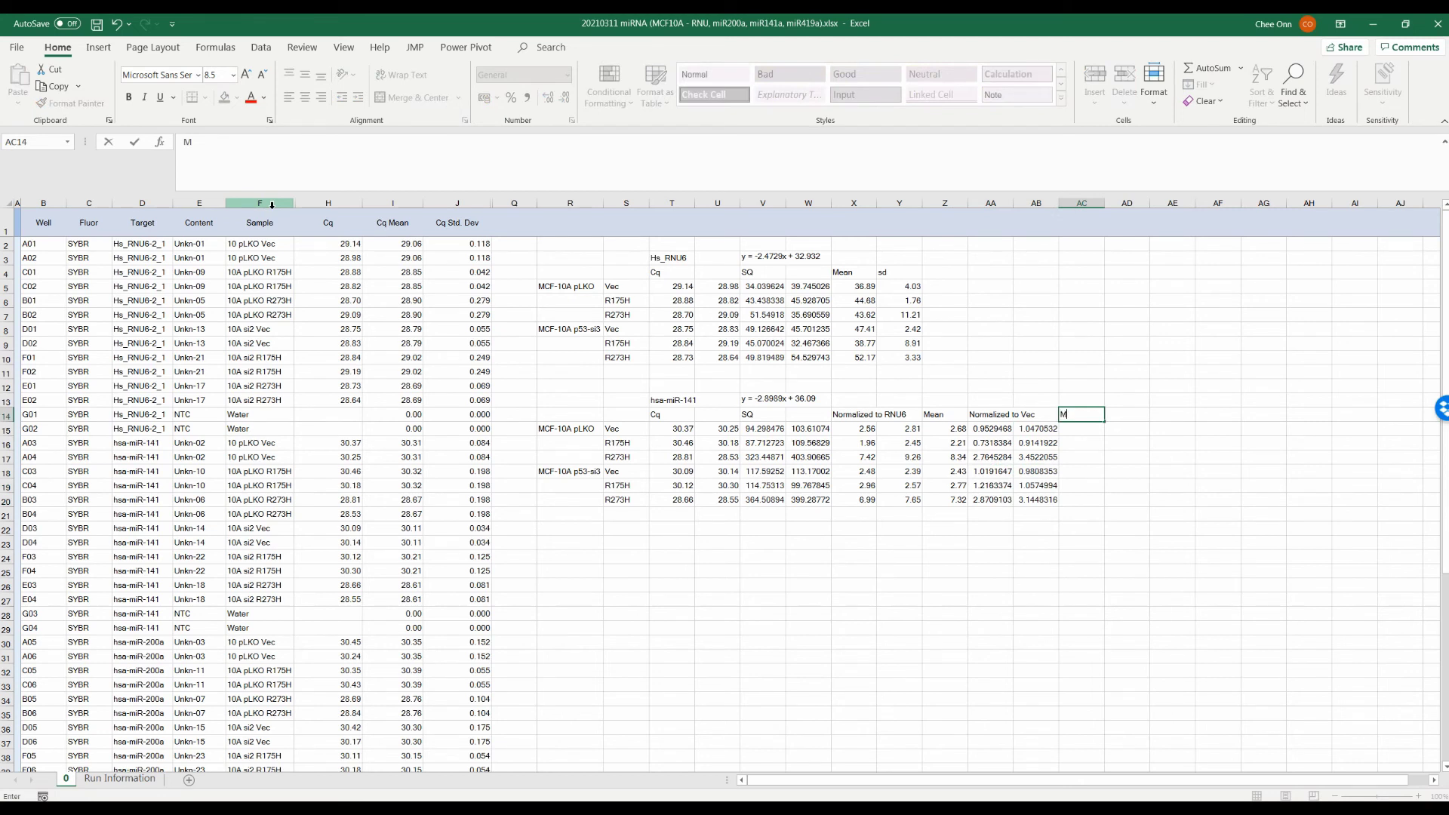
pyautogui.write('ean FC')
pyautogui.press('Return')
# Fill the Mean FC formula =AVERAGE(AA15:AB15) down AC15:AC20
pyautogui.write('=average(')
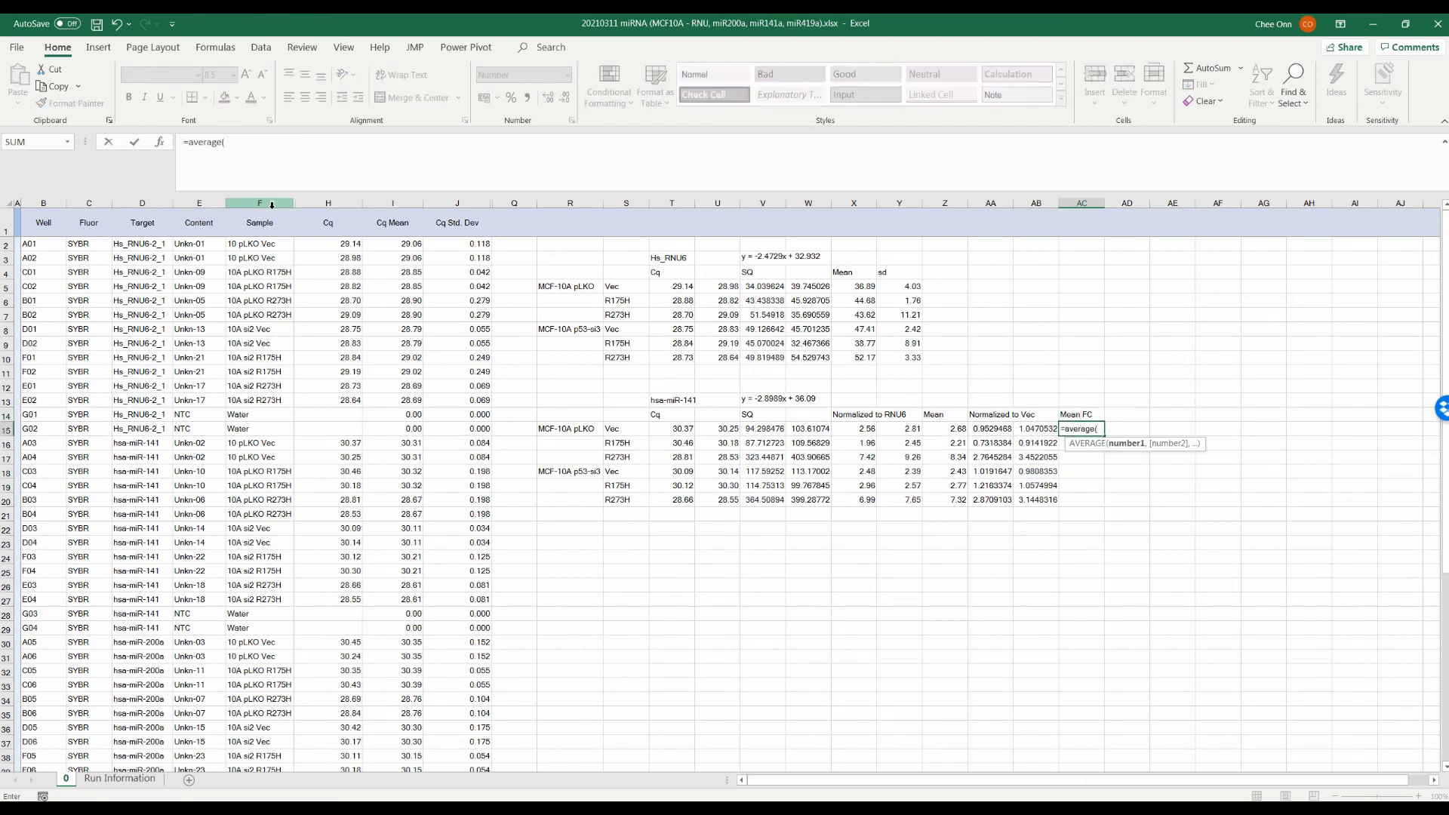
pyautogui.press('Left')
pyautogui.press('Left')
pyautogui.hotkey('shift', 'Right')
pyautogui.hotkey('ctrl', 'Return')
pyautogui.hotkey('shift', 'Down')
pyautogui.hotkey('shift', 'Down')
pyautogui.hotkey('shift', 'Down')
pyautogui.hotkey('shift', 'Down')
pyautogui.hotkey('shift', 'Down')
pyautogui.hotkey('ctrl', 'd')
pyautogui.press('Up')
pyautogui.press('Right')
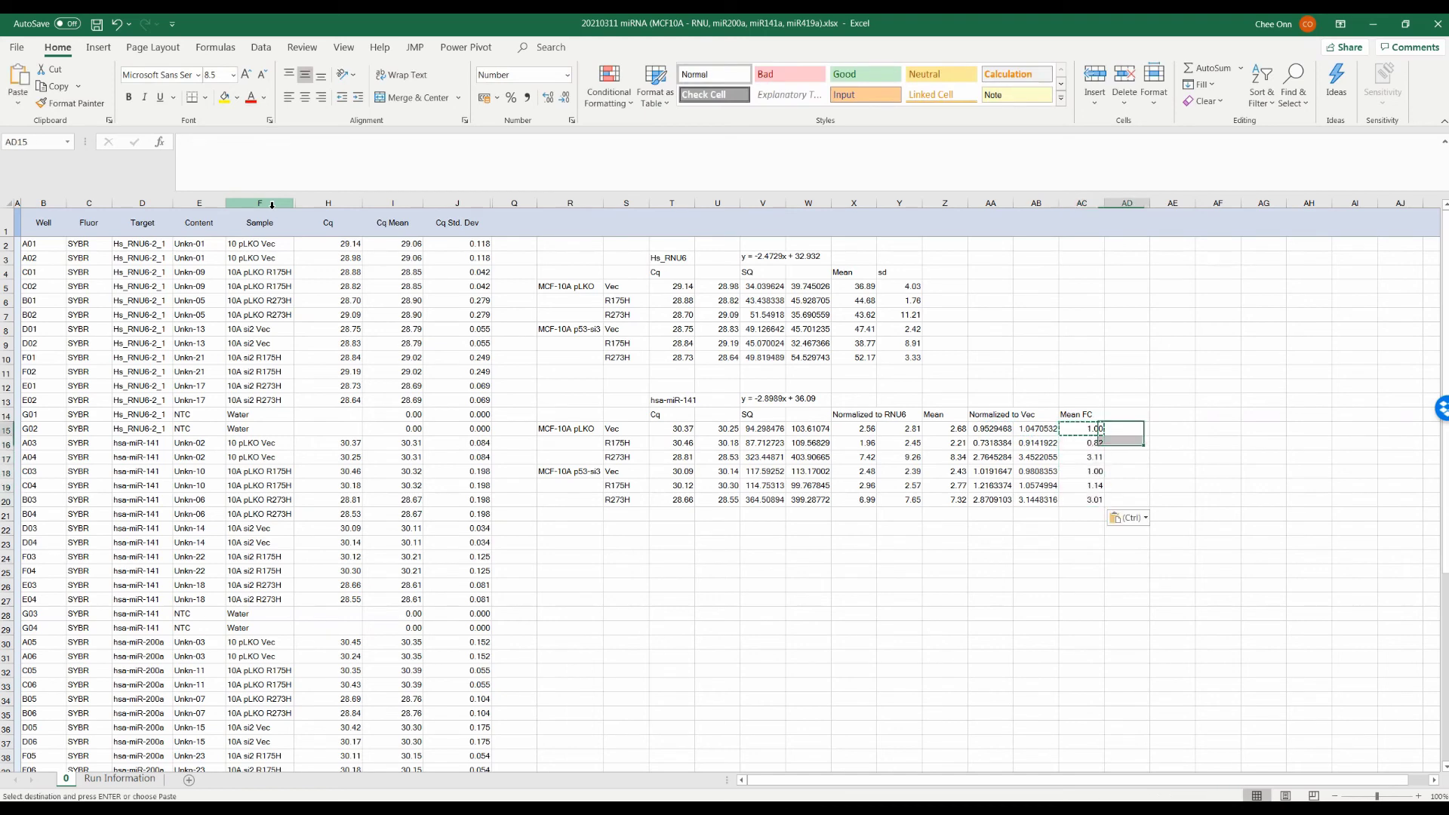
# Add an sd header and fill =STDEV(AA15:AB15) down AD15:AD20
pyautogui.write('sd')
pyautogui.press('Return')
pyautogui.write('=stdev(')
pyautogui.press('Left')
pyautogui.press('Left')
pyautogui.press('Left')
pyautogui.hotkey('shift', 'Right')
pyautogui.hotkey('ctrl', 'Return')
pyautogui.hotkey('ctrl', 'c')
pyautogui.hotkey('shift', 'Down')
pyautogui.hotkey('shift', 'Down')
pyautogui.hotkey('shift', 'Down')
pyautogui.hotkey('shift', 'Down')
pyautogui.hotkey('shift', 'Down')
pyautogui.hotkey('ctrl', 'v')
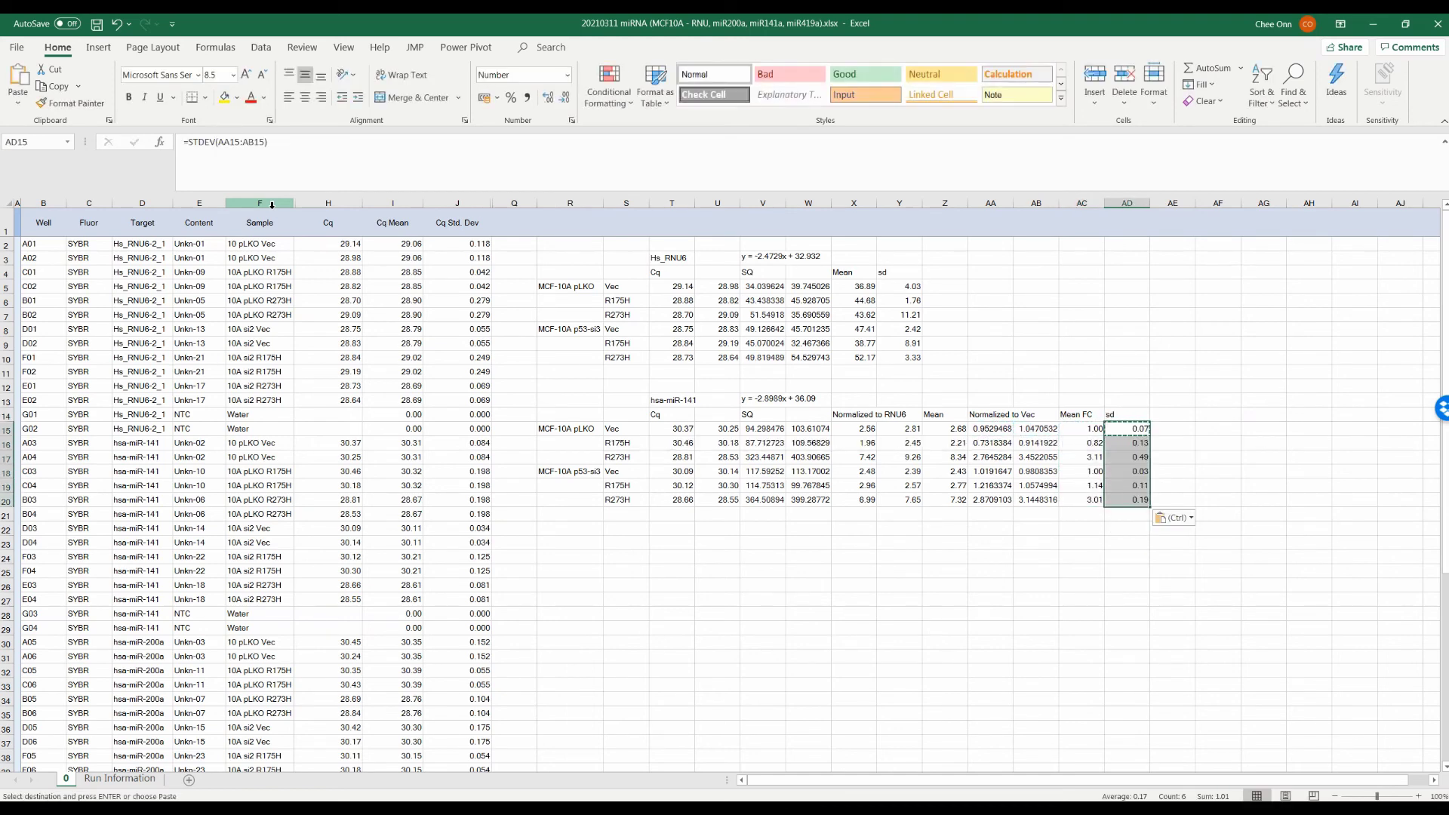
# Add a ttest header in AE14 and a TTEST formula in AE16 comparing pLKO Vec with R175H
pyautogui.press('Up')
pyautogui.press('Right')
pyautogui.write('ttest')
pyautogui.press('Return')
pyautogui.press('Down')
pyautogui.write('=ttest(')
pyautogui.moveTo(900, 428); pyautogui.dragTo(940, 446)
pyautogui.write(',')
pyautogui.click(940, 446)
pyautogui.write(',1,2)')
pyautogui.press('Return')
# Correct the AE16 t-test's second group range to get p-value 0.0471927, then copy it
pyautogui.press('Up')
pyautogui.click(380, 146)
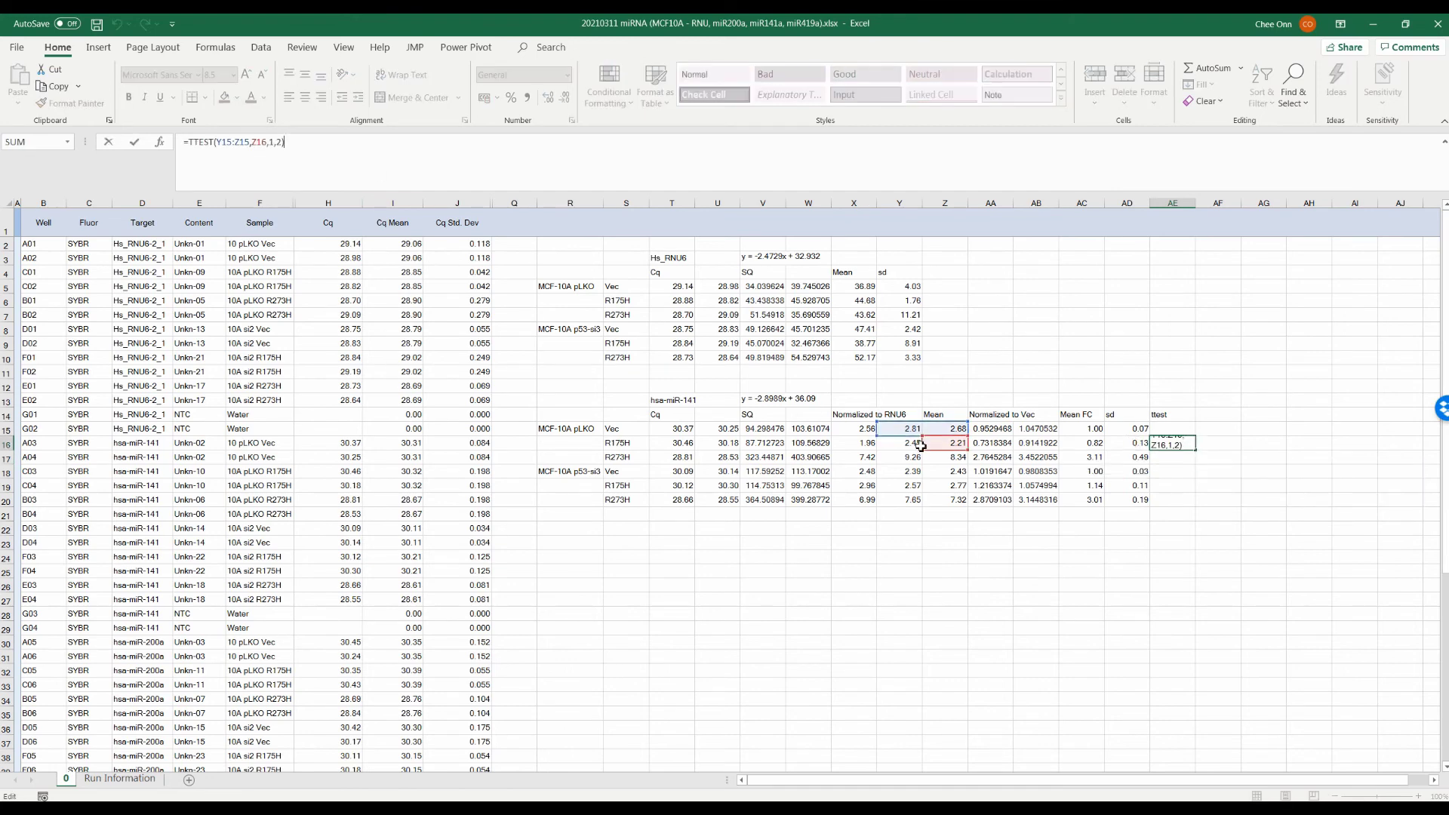
pyautogui.moveTo(920, 448); pyautogui.dragTo(879, 448)
pyautogui.hotkey('ctrl', 'Return')
pyautogui.hotkey('ctrl', 'c')
pyautogui.press('Down')
# Paste the t-test into AE17 for R273H versus Vec, giving p-value 0.0029301
pyautogui.hotkey('ctrl', 'v')
pyautogui.press('F2')
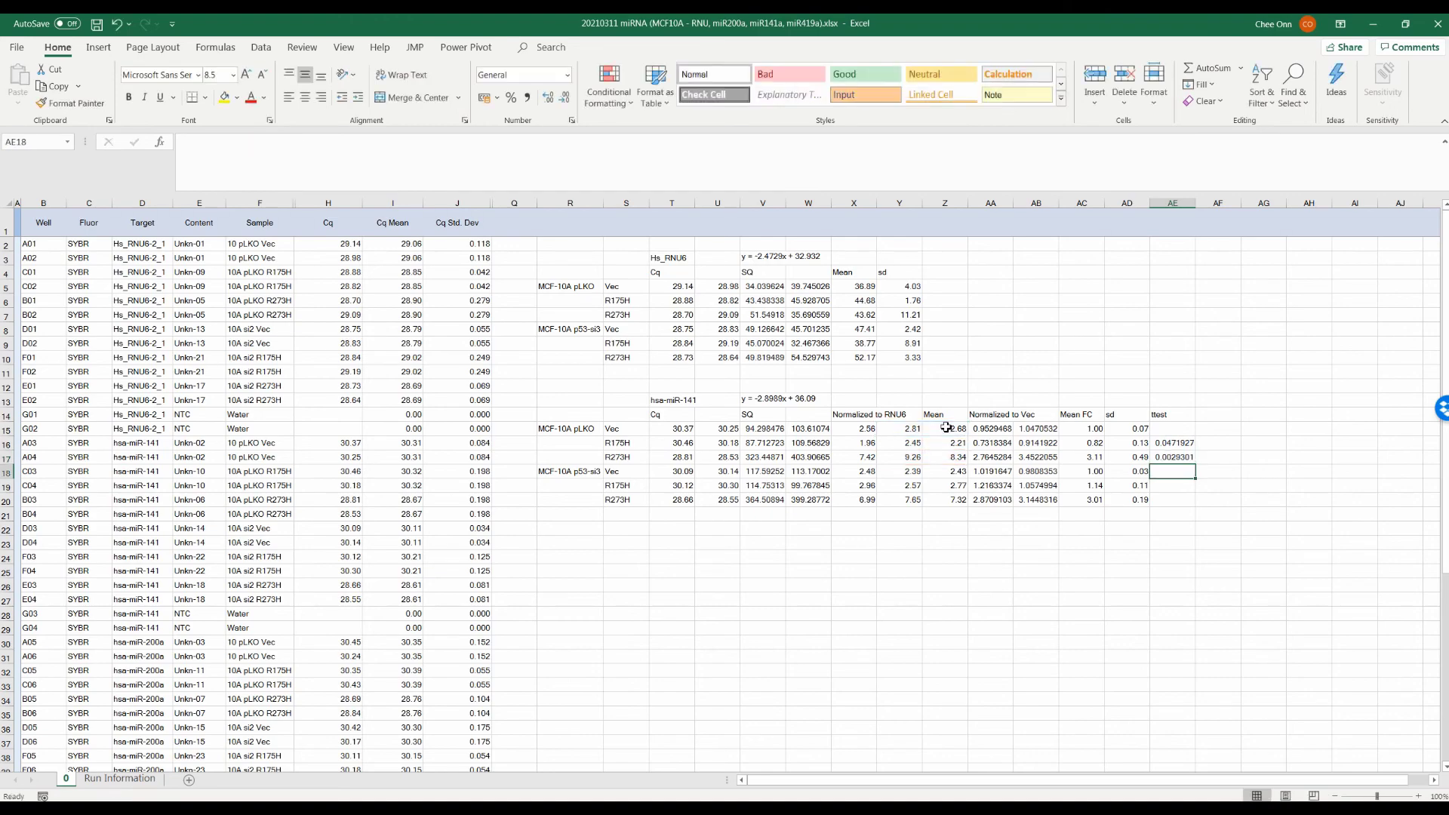